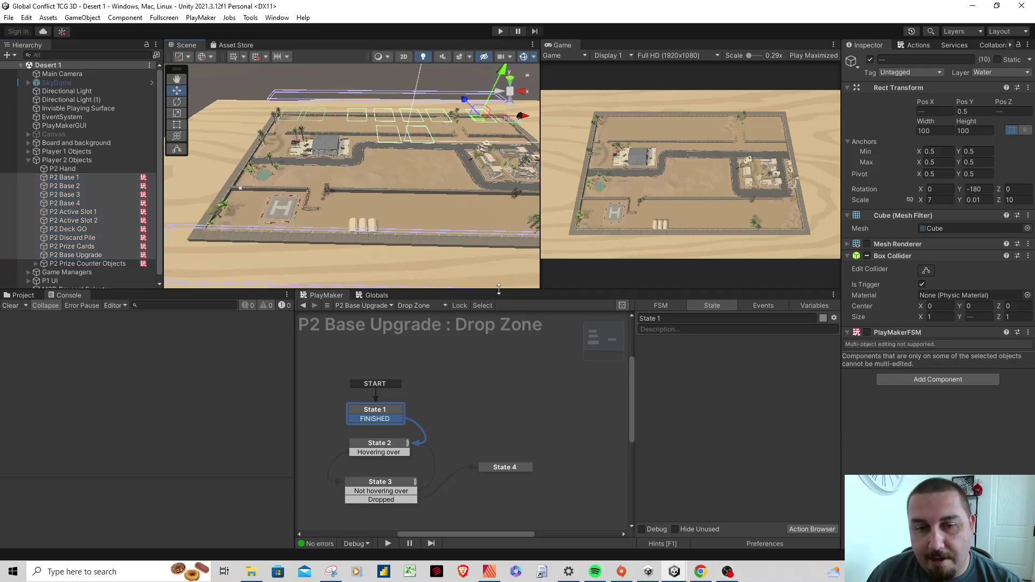
Step: Enlarge the Scene view and frame the warehouse corner of the desert board
drag(495, 305, 494, 325)
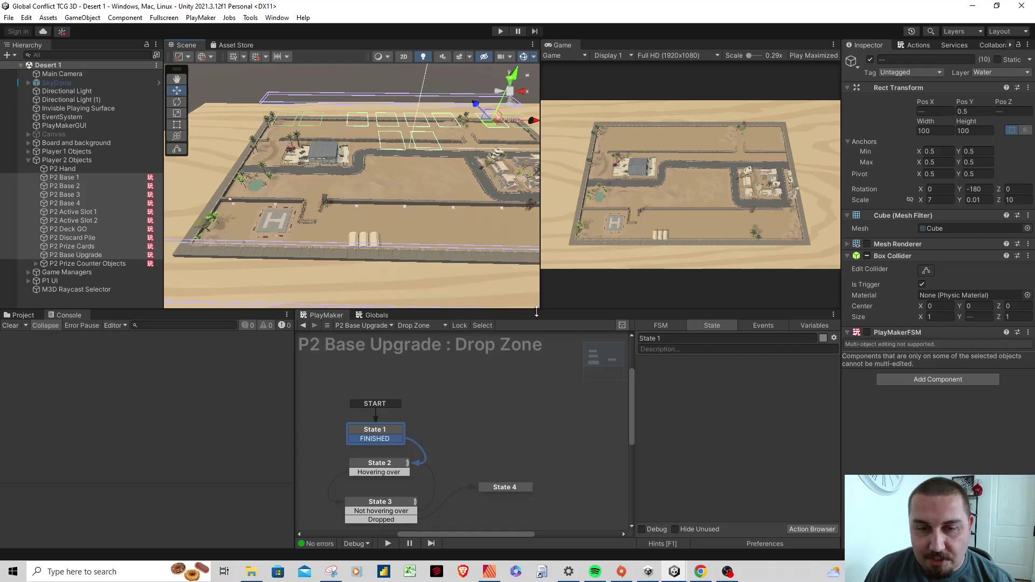
drag(539, 308, 542, 446)
drag(540, 289, 746, 267)
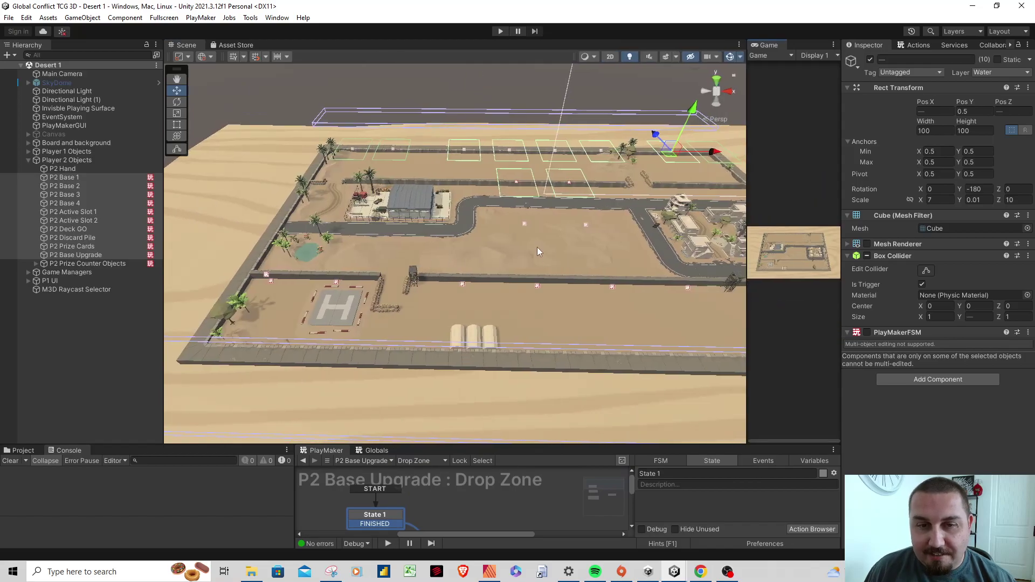
alt+drag(537, 249, 218, 415)
key(f)
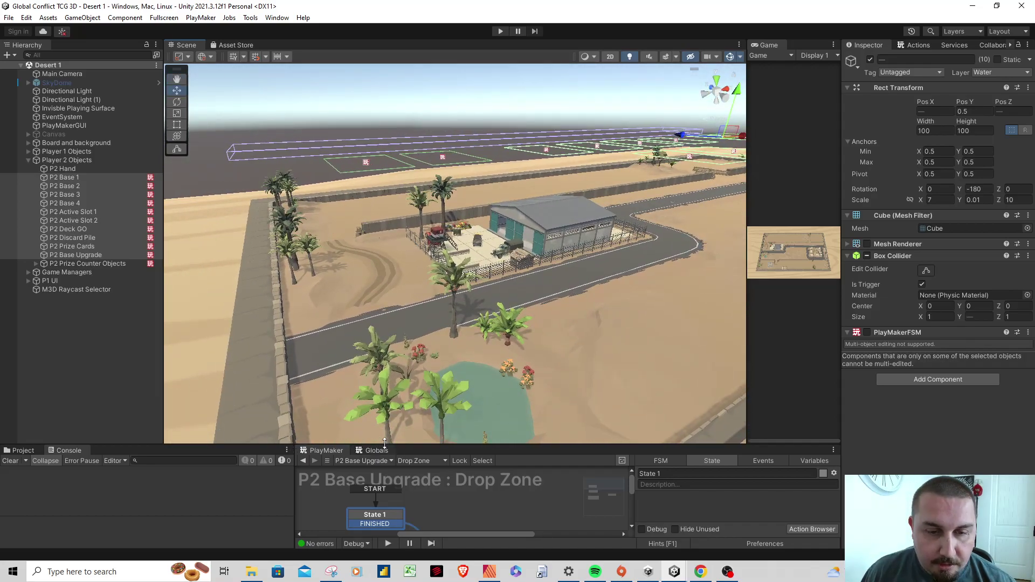
drag(392, 445, 392, 345)
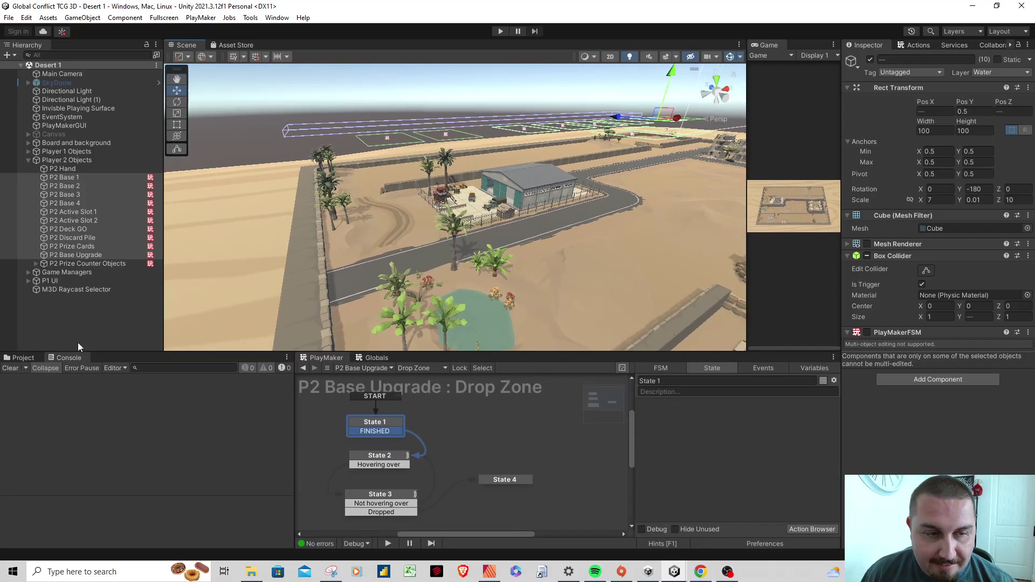
Step: Place the 1 NHA Light Infantry prefab from the P1 Cards folder into the scene beside the board and frame it
click(28, 357)
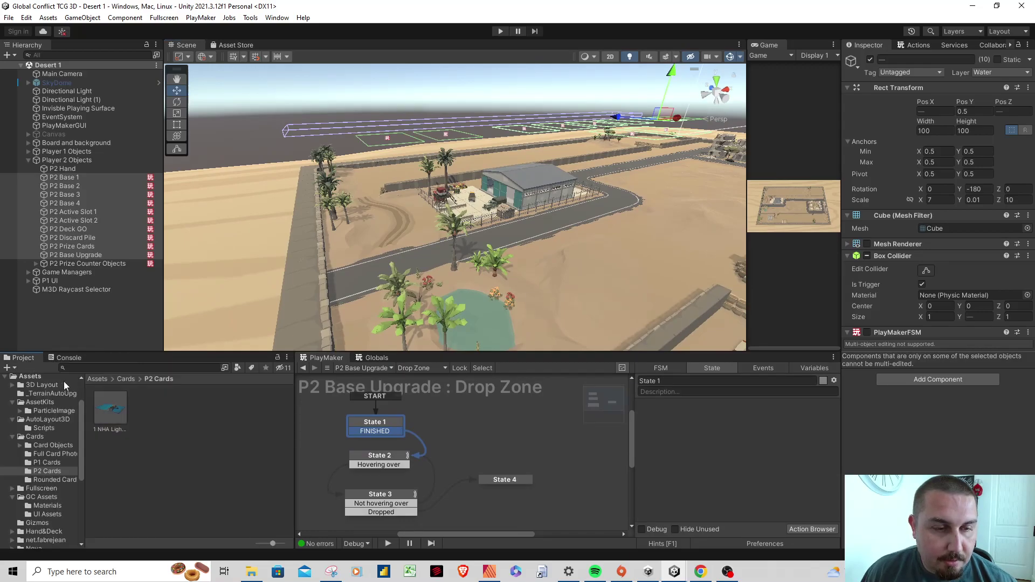
click(42, 463)
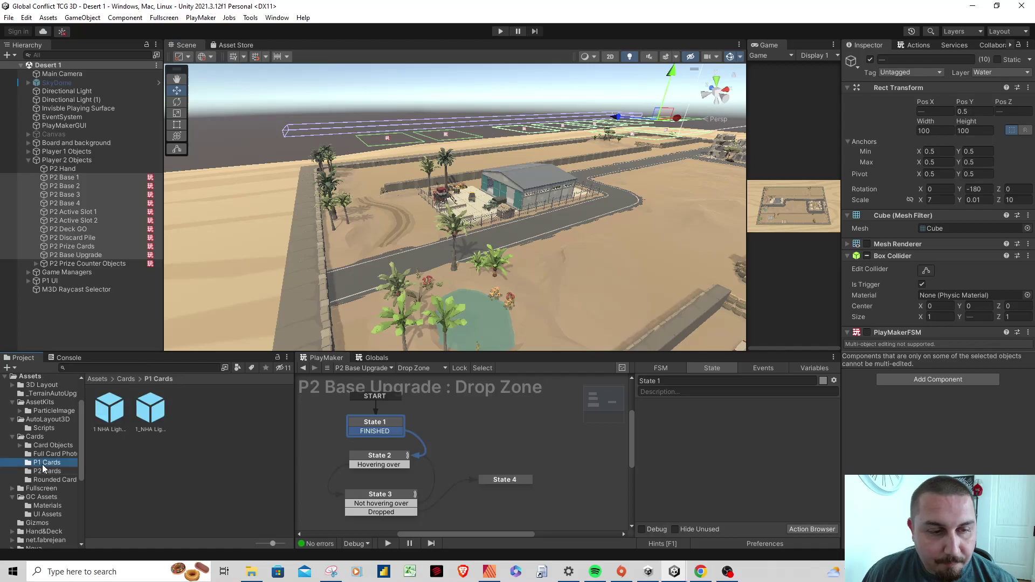
click(113, 408)
drag(387, 300, 413, 264)
drag(376, 223, 325, 240)
drag(422, 214, 367, 369)
alt+drag(480, 262, 497, 295)
key(f)
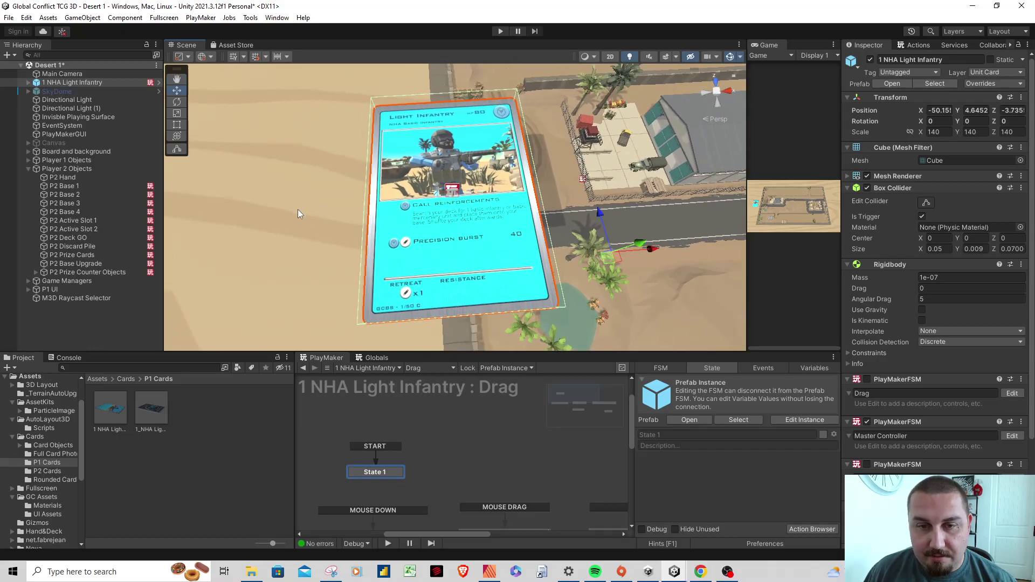
Step: Rotate the Light Infantry card through about a full turn to show its back and front, and delete it from the scene
click(295, 209)
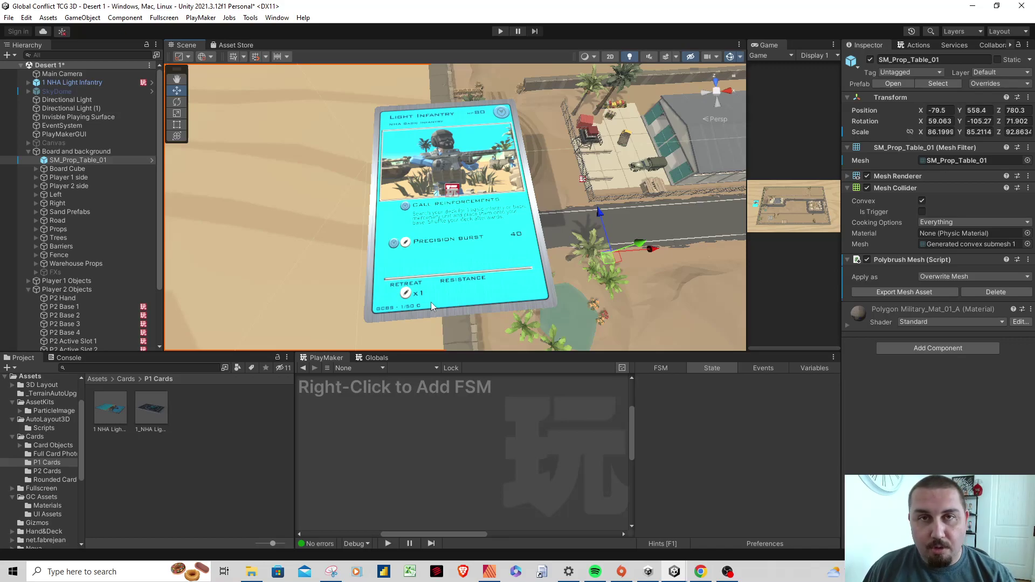
alt+drag(431, 302, 493, 310)
scroll(493, 308, down, 5)
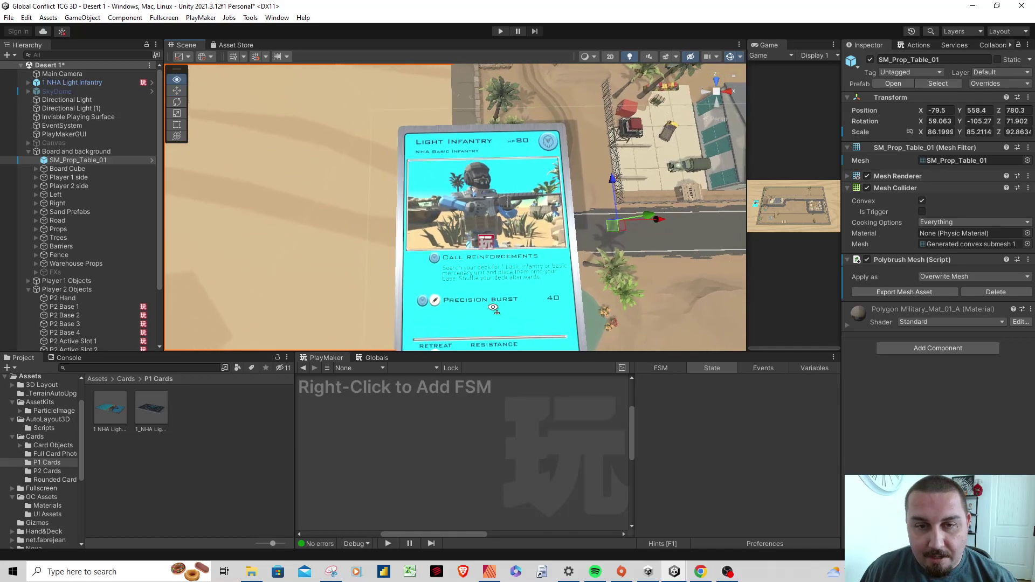
click(498, 300)
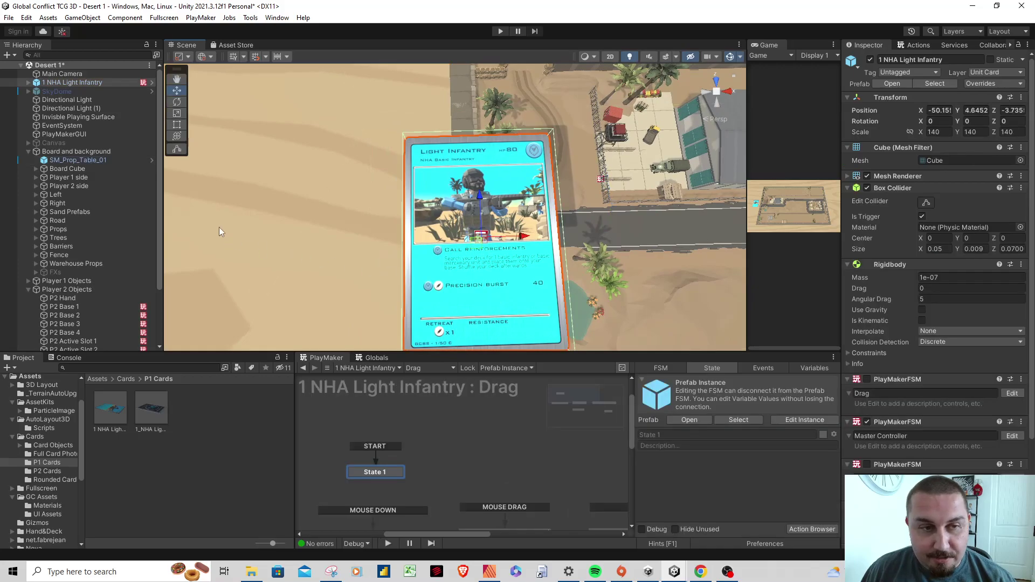
click(177, 136)
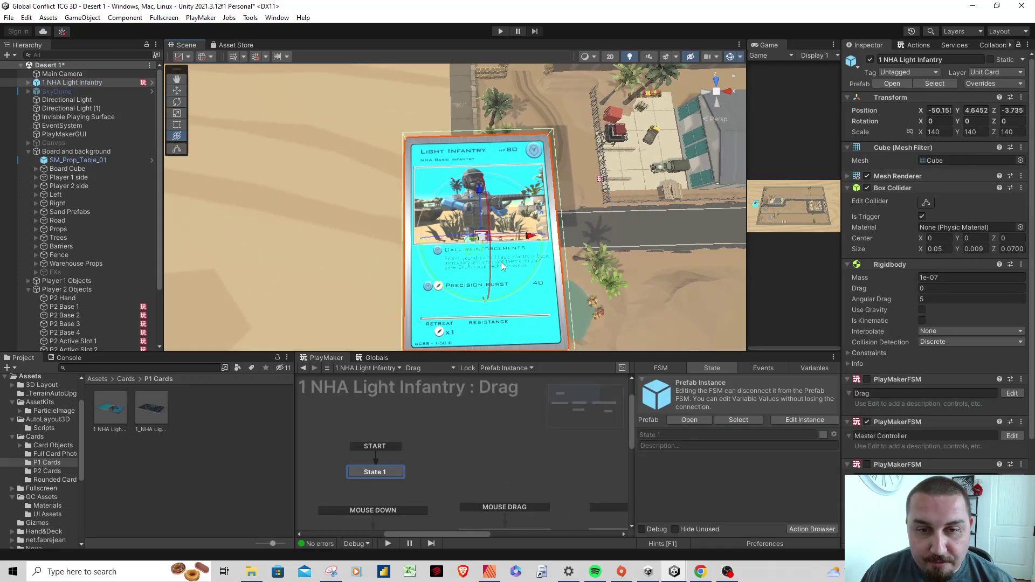
drag(439, 235, 679, 240)
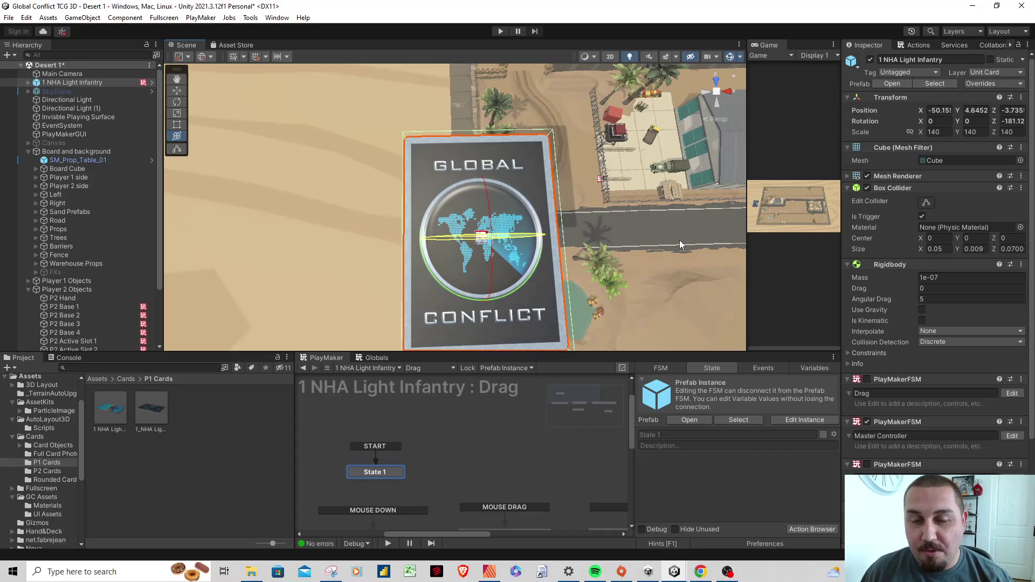
drag(679, 241, 753, 254)
mouse_move(605, 253)
right_down()
mouse_move(605, 262)
mouse_move(593, 246)
mouse_move(614, 247)
mouse_move(626, 182)
mouse_move(577, 268)
mouse_move(603, 279)
mouse_move(650, 263)
mouse_move(606, 258)
right_up()
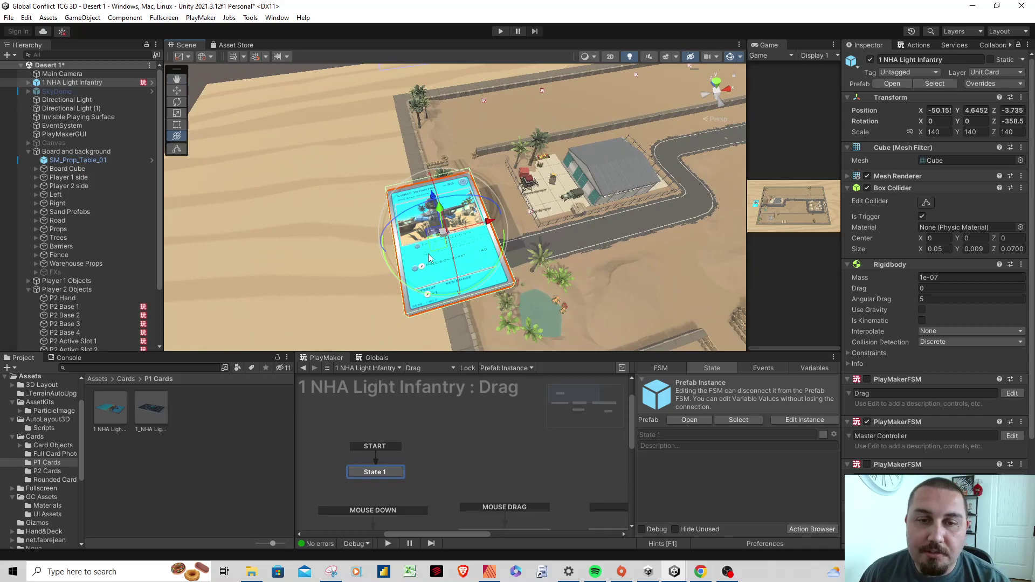
key(Delete)
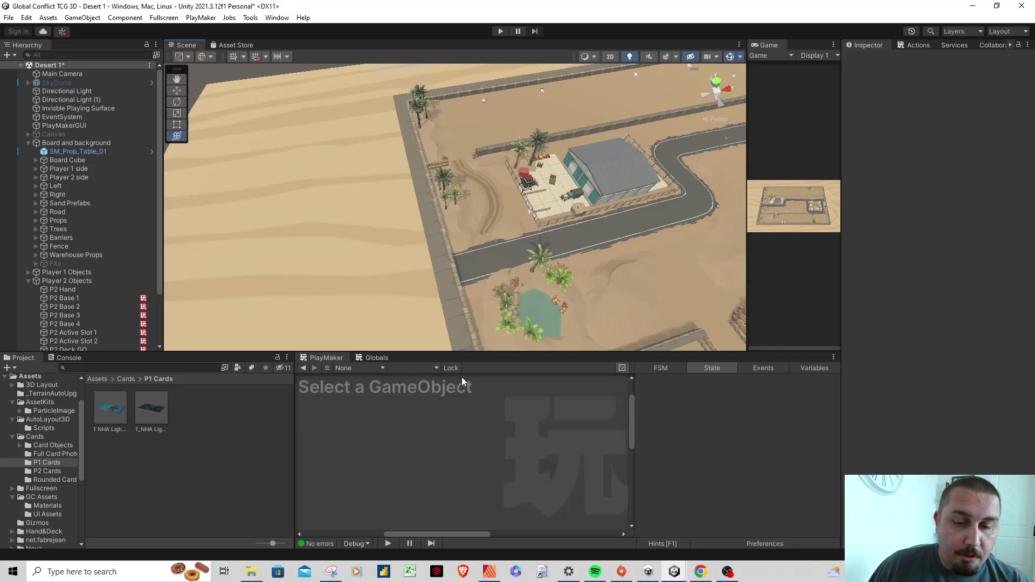
Step: Enable the Mesh Renderer on all Player 2 zones from P2 Base 1 through P2 Base Upgrade
right_drag(472, 336, 497, 159)
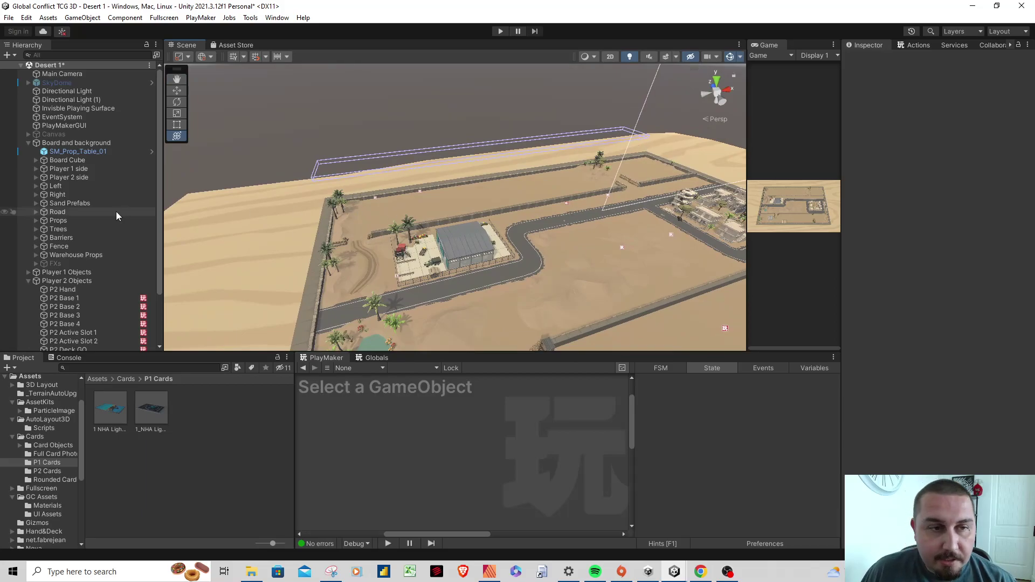
scroll(117, 248, down, 3)
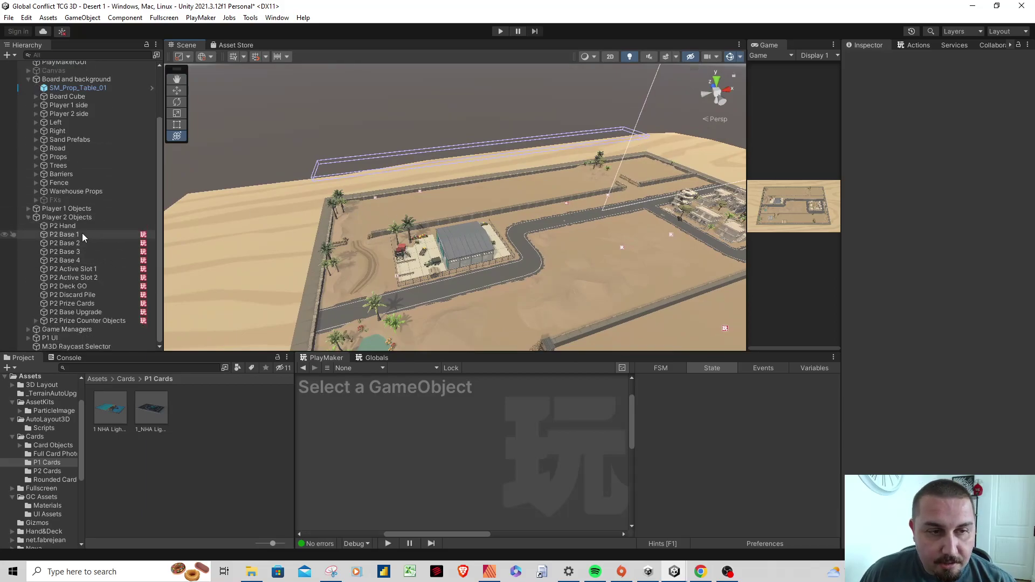
click(82, 235)
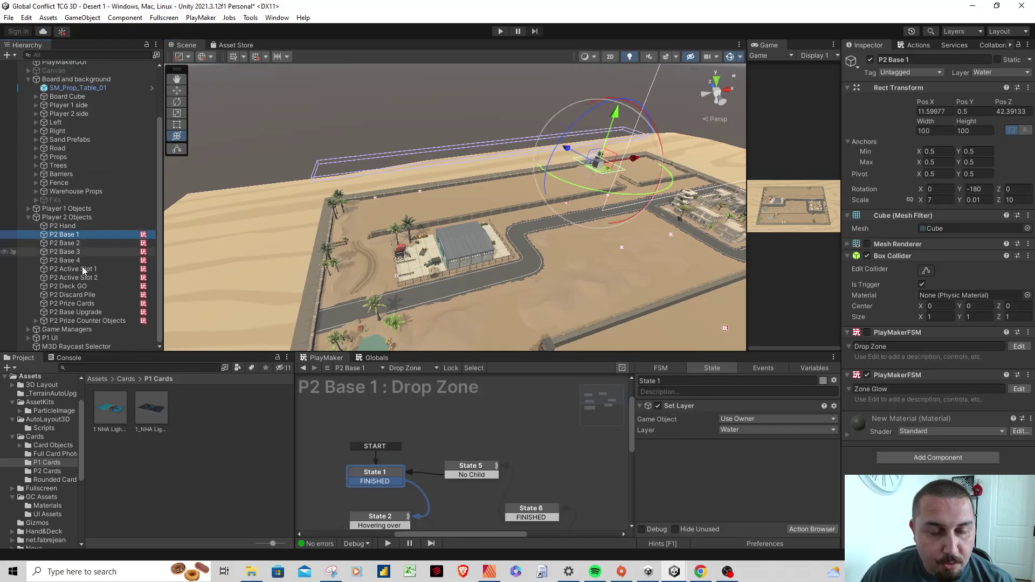
shift+click(85, 304)
shift+click(79, 312)
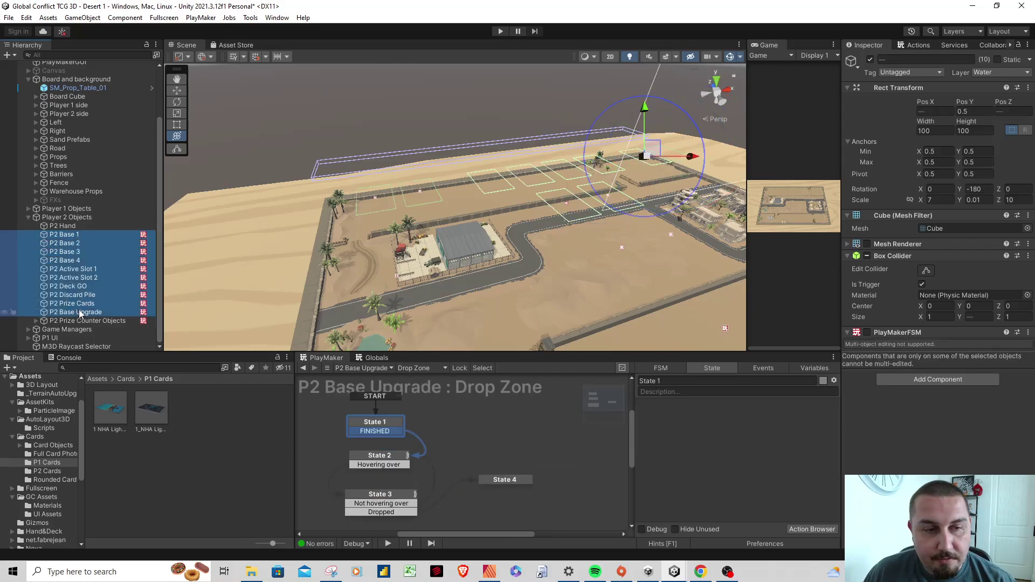
click(867, 245)
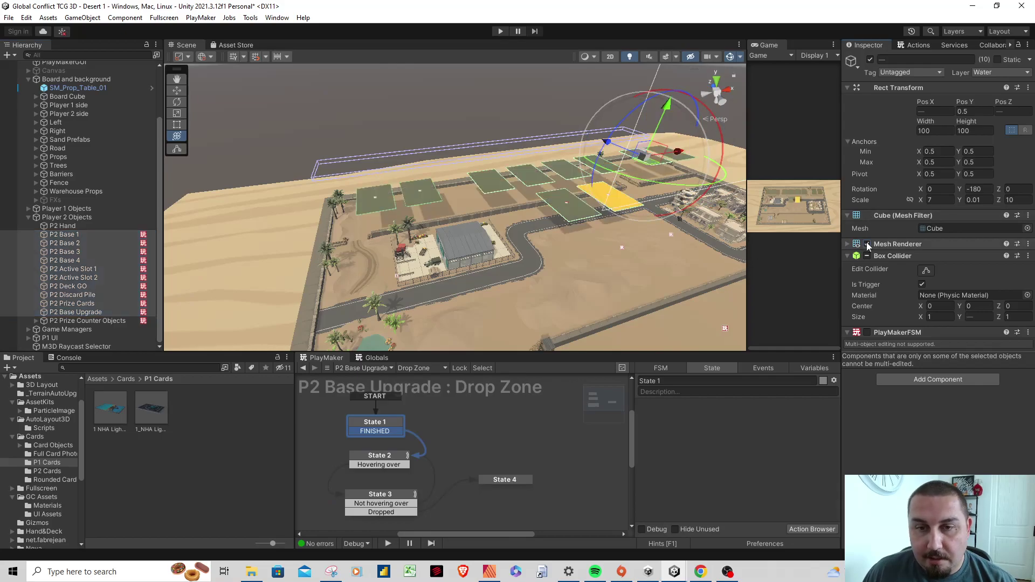
Step: Enable the Mesh Renderer on P1 Base 1 through P1 Base Upgrade and widen the Game view to show all zones
alt+drag(480, 194, 437, 193)
click(29, 208)
scroll(99, 263, down, 2)
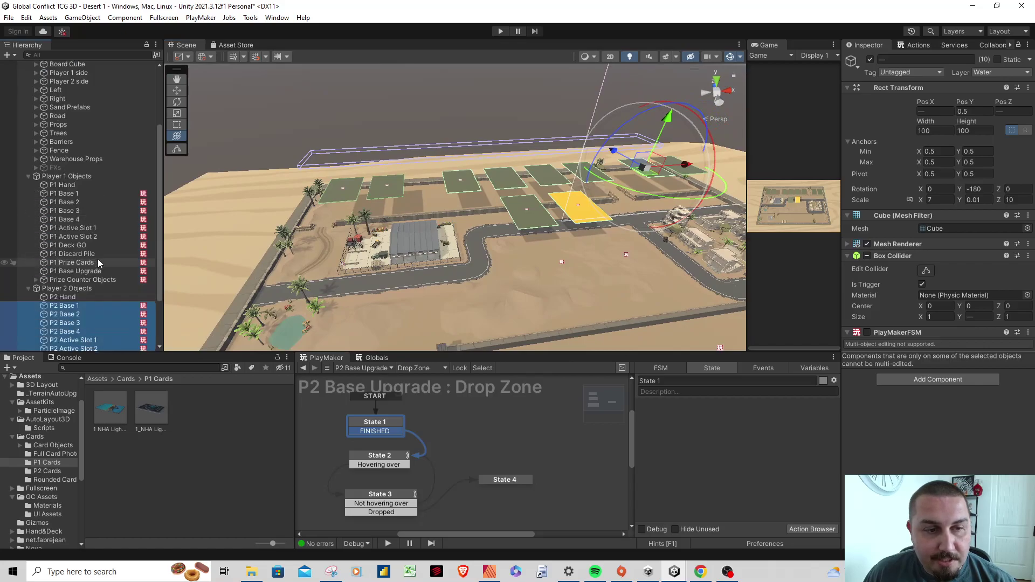
click(85, 271)
shift+click(82, 193)
click(866, 244)
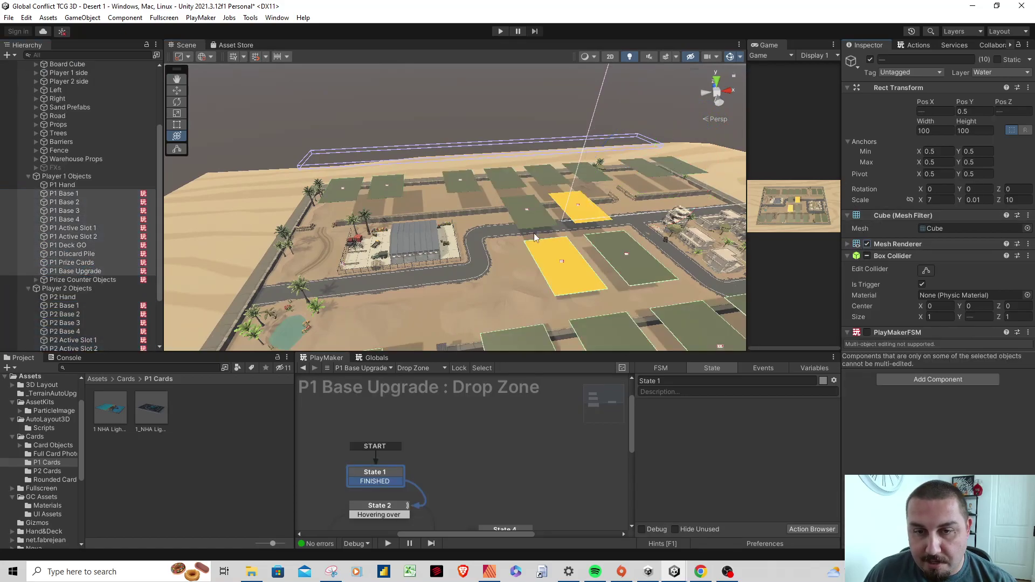
scroll(533, 233, down, 3)
drag(747, 160, 302, 160)
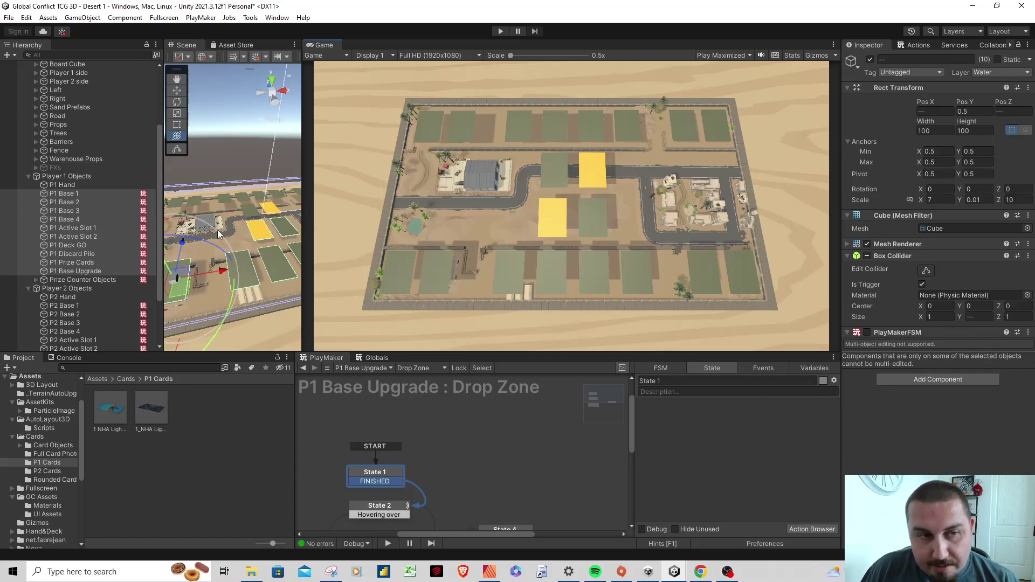
Step: Disable the Mesh Renderer on the Player 1 zones from P1 Base 1 through P1 Base Upgrade
click(110, 194)
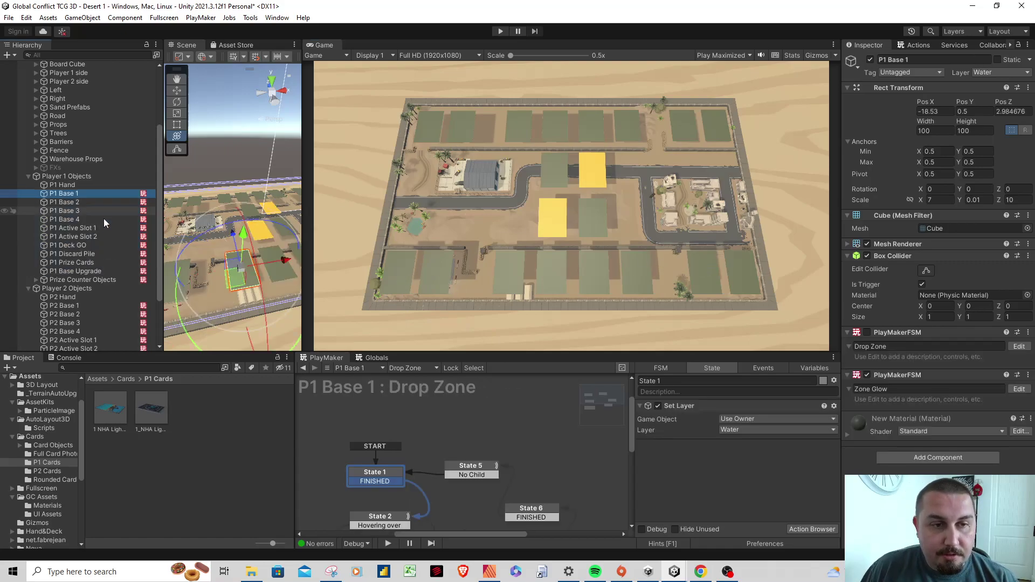
shift+click(100, 270)
click(867, 243)
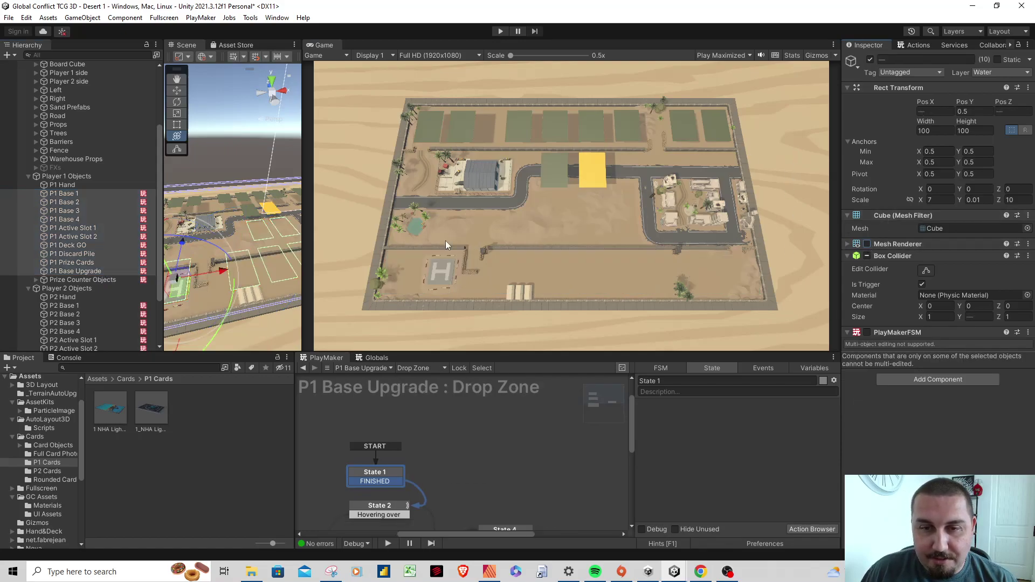
Step: Deactivate the objects P2 Base 1 through P2 Base Upgrade and widen the Scene view beside the Game view
scroll(81, 308, down, 3)
click(72, 235)
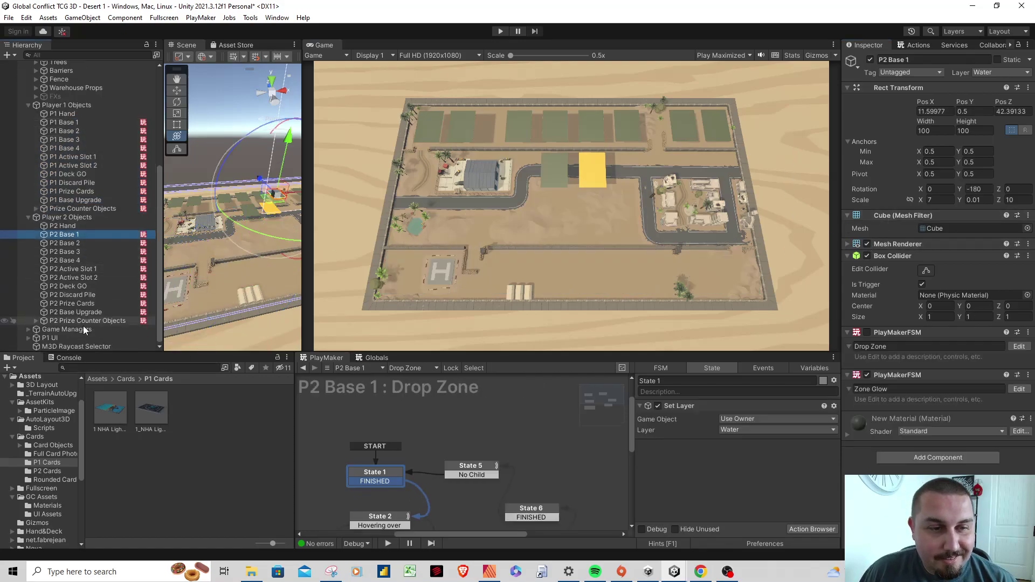
shift+click(89, 312)
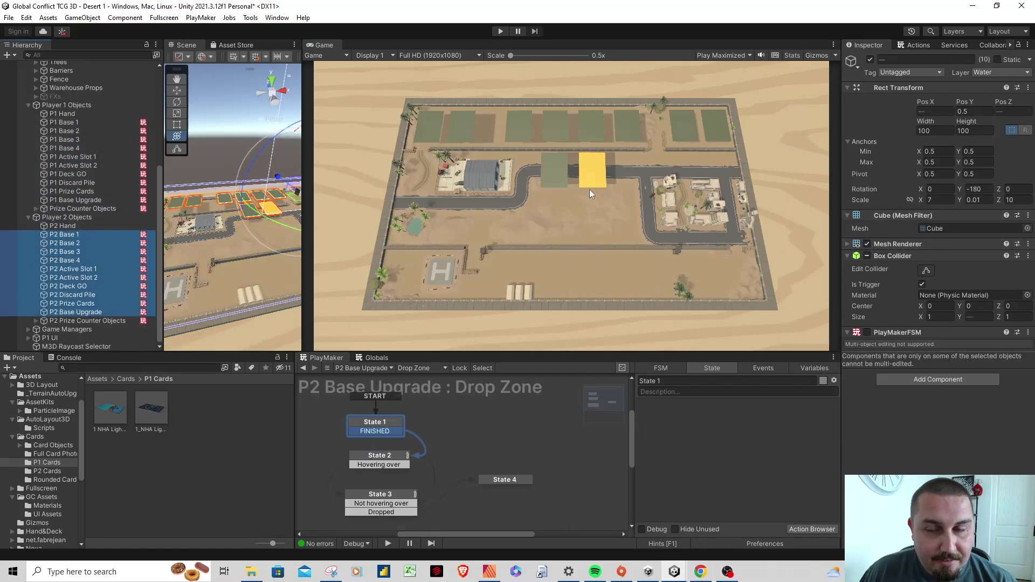
click(869, 59)
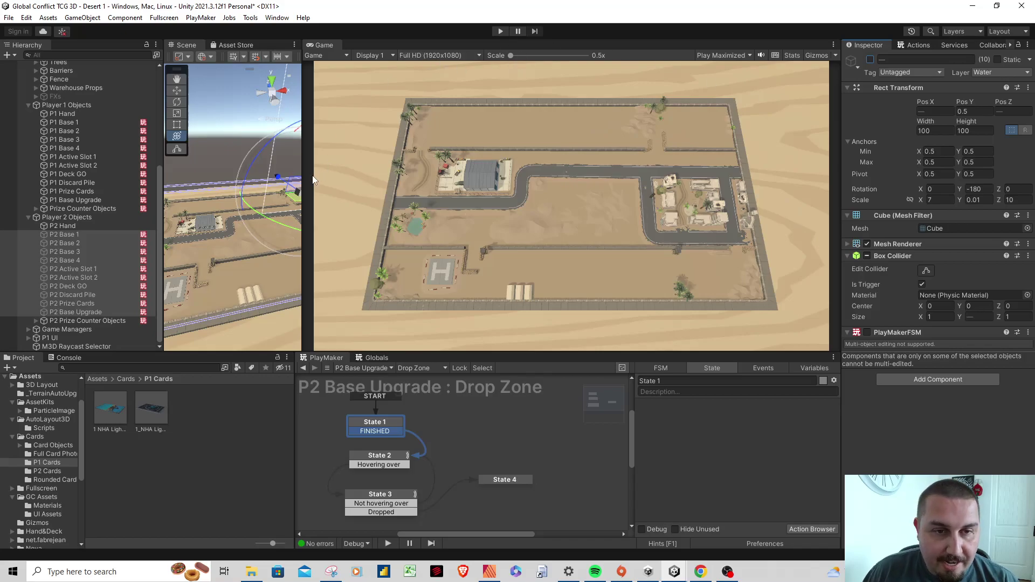
drag(302, 193, 507, 194)
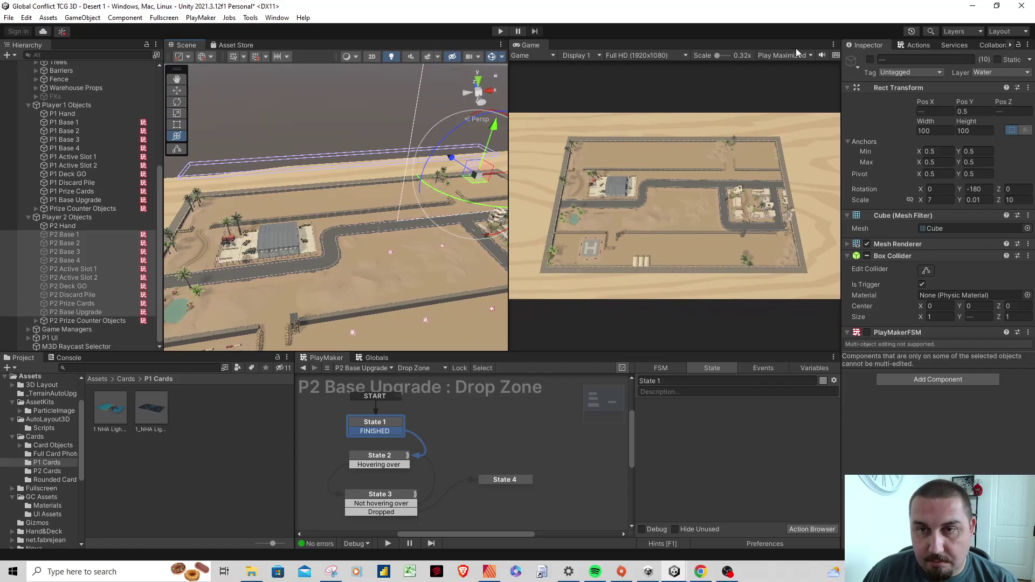
Step: Run the game in Play mode and call Heads for the coin flip
click(502, 31)
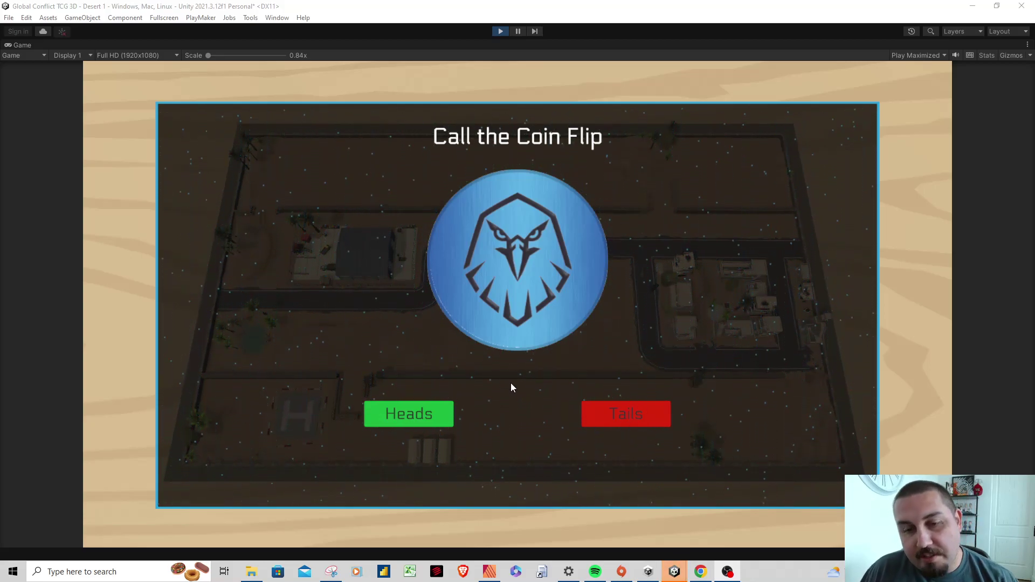
click(441, 415)
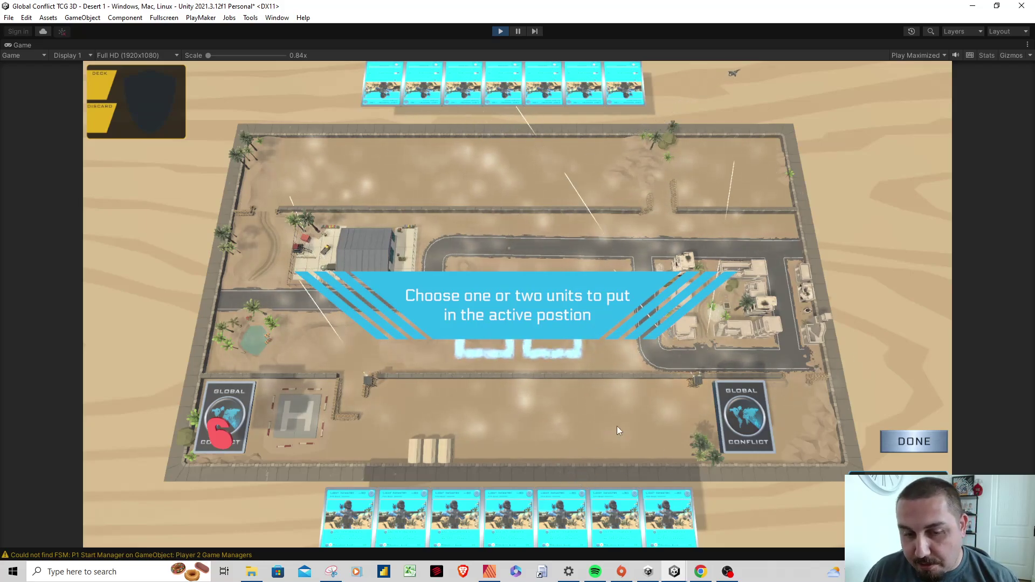
Step: Place a Light Infantry card from the hand in the first active slot and finish the active-unit selection
click(662, 510)
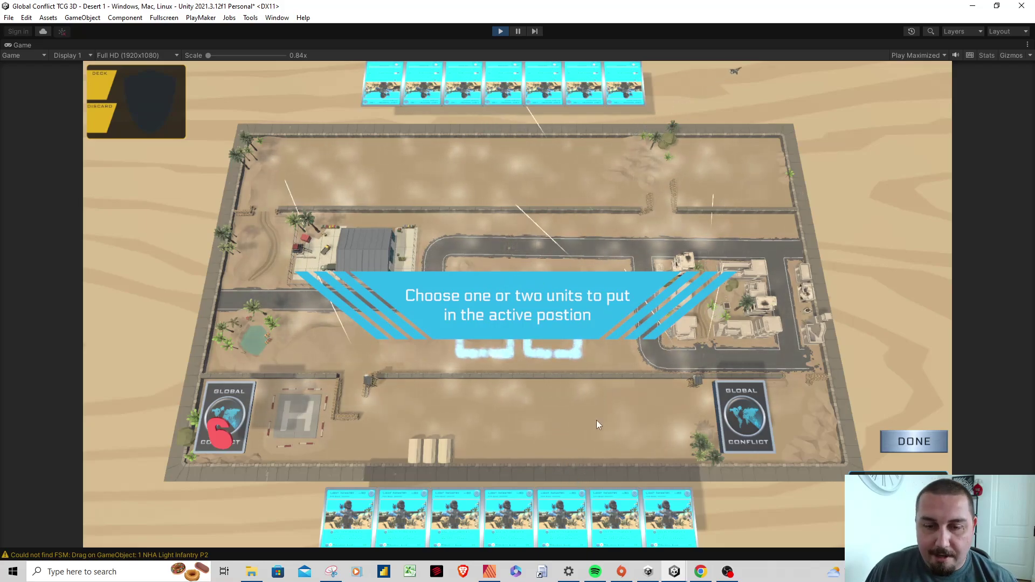
drag(675, 505, 484, 322)
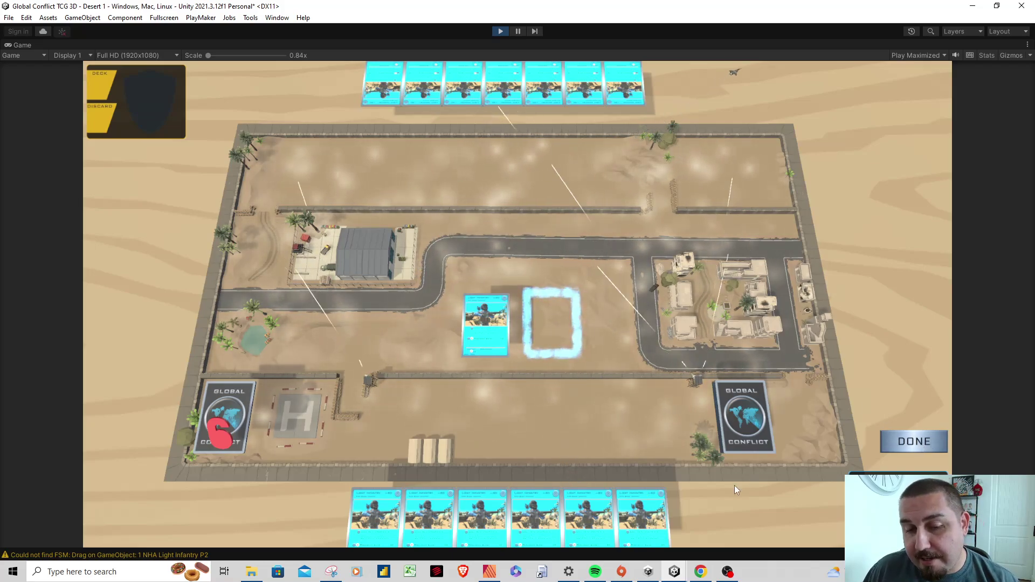
click(904, 443)
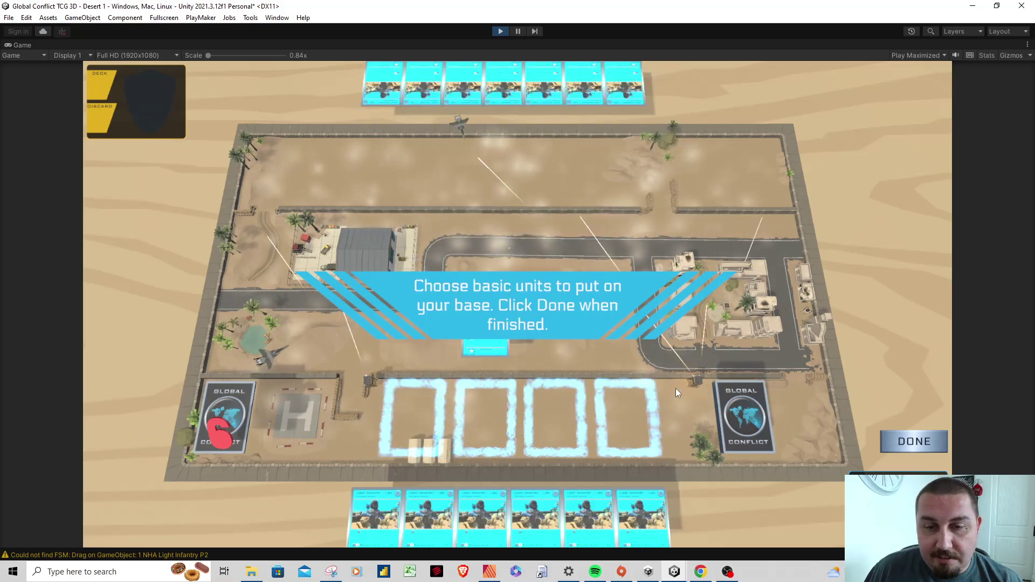
Step: Place Light Infantry cards in the fourth and third base slots, and try dropping another card outside the base slots
drag(648, 519, 624, 428)
drag(621, 525, 552, 421)
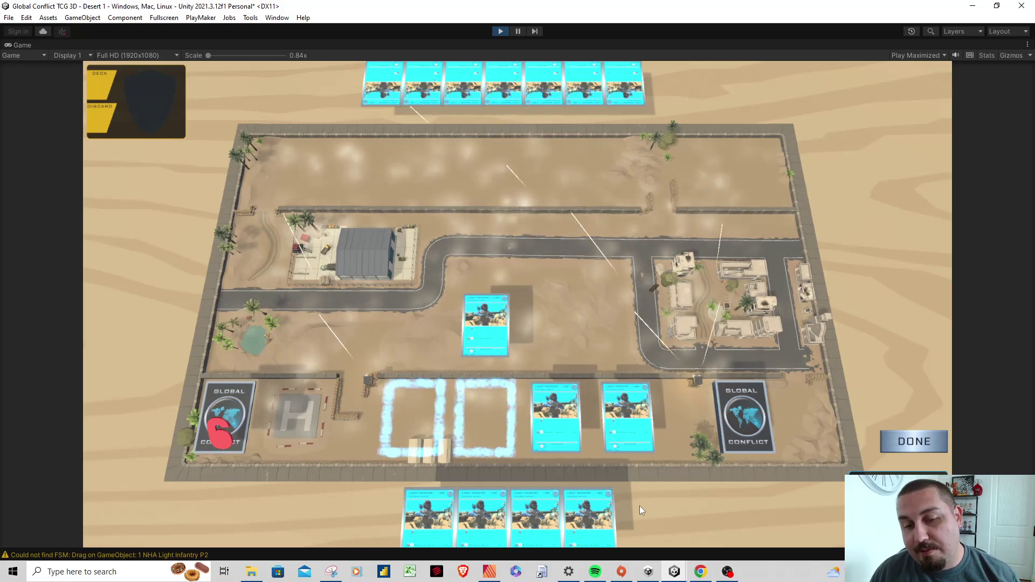
drag(579, 516, 803, 350)
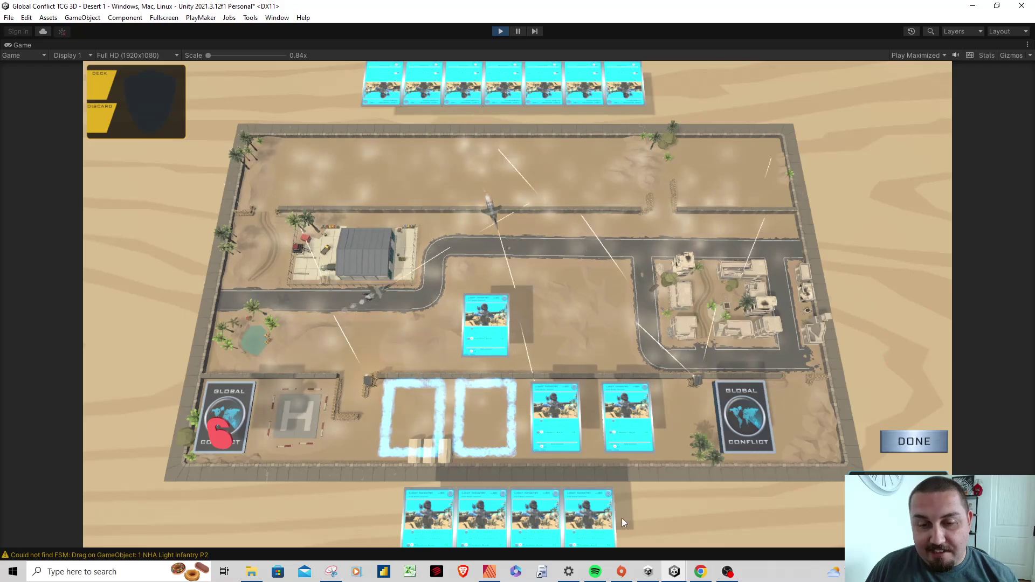
Step: Try dropping a Light Infantry card from the hand on the occupied active slot, and place it in the second base slot
mouse_move(598, 525)
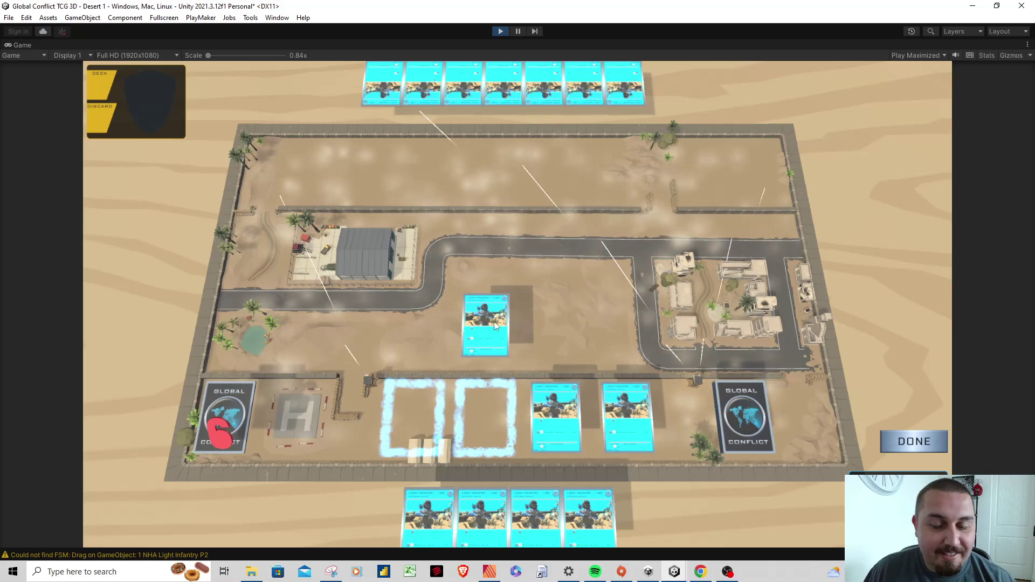
drag(603, 499, 467, 327)
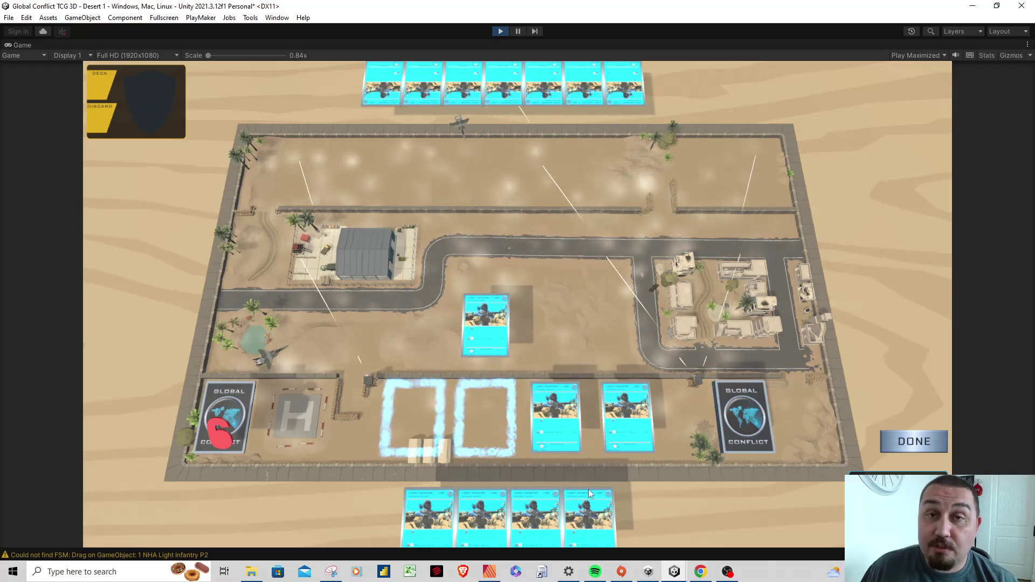
drag(595, 515, 480, 411)
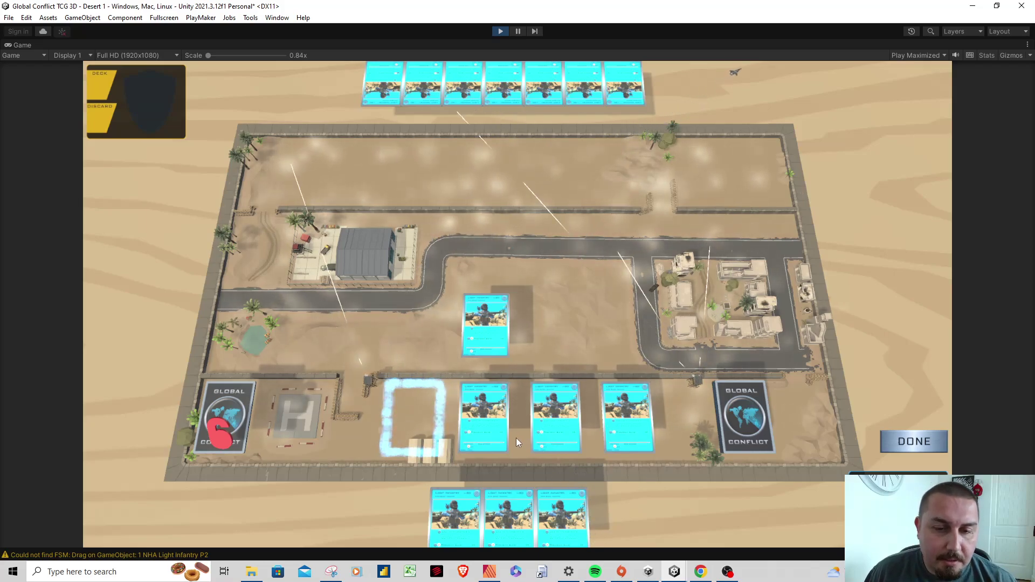
Step: Place a Light Infantry card in the first base slot, and check the enlarged view of cards in the second and third base slots
click(503, 439)
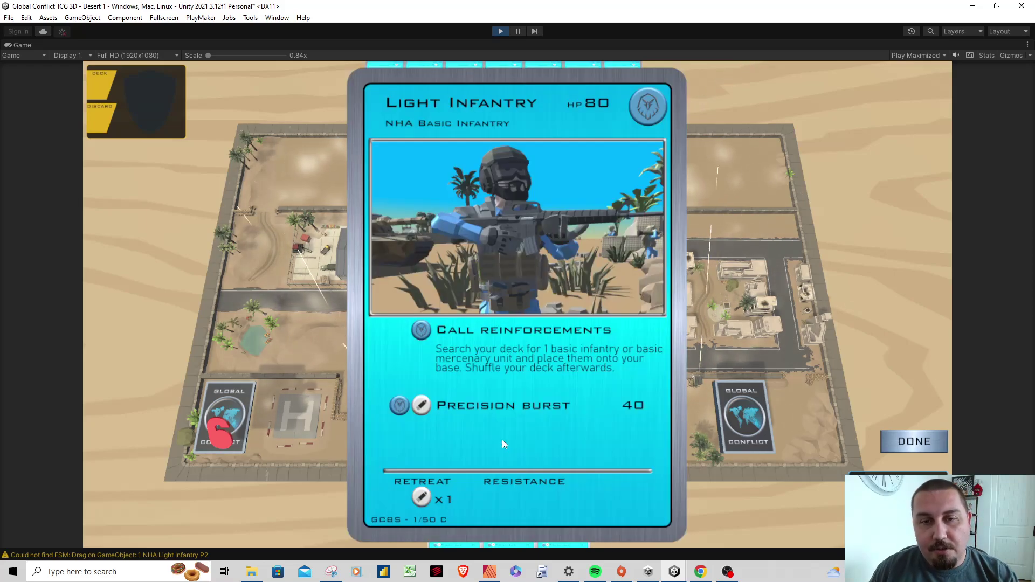
click(502, 439)
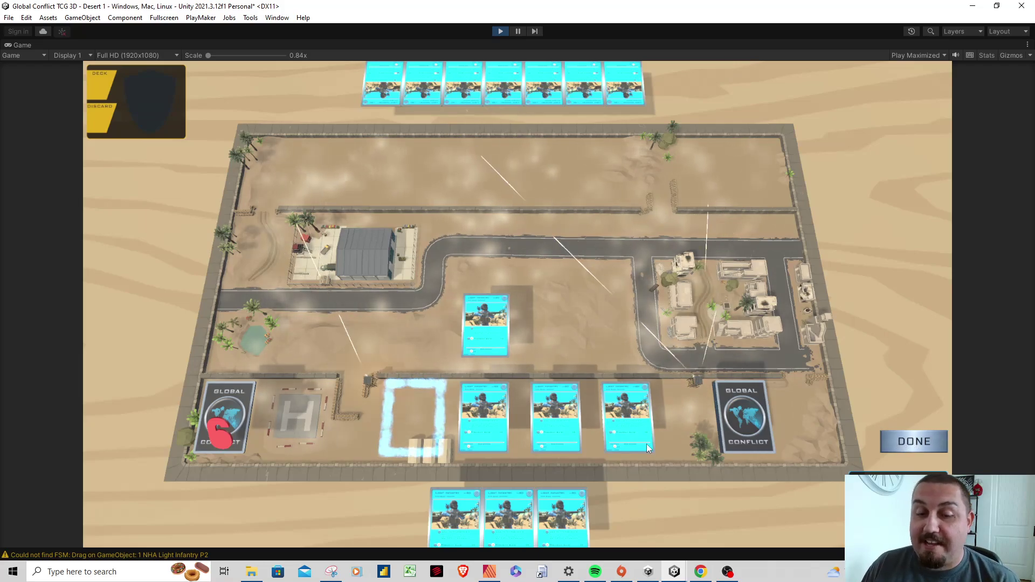
drag(560, 517, 415, 420)
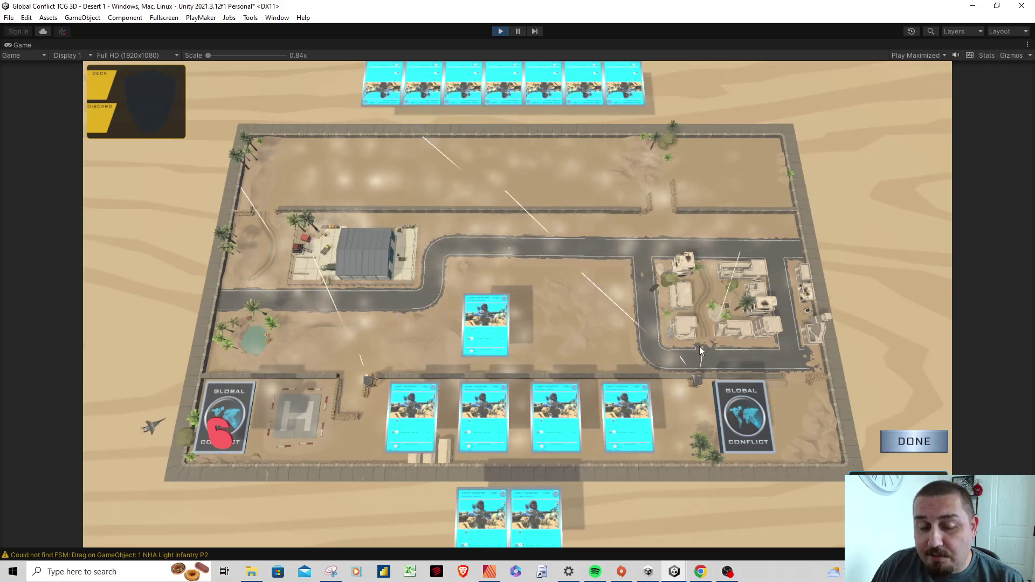
click(558, 439)
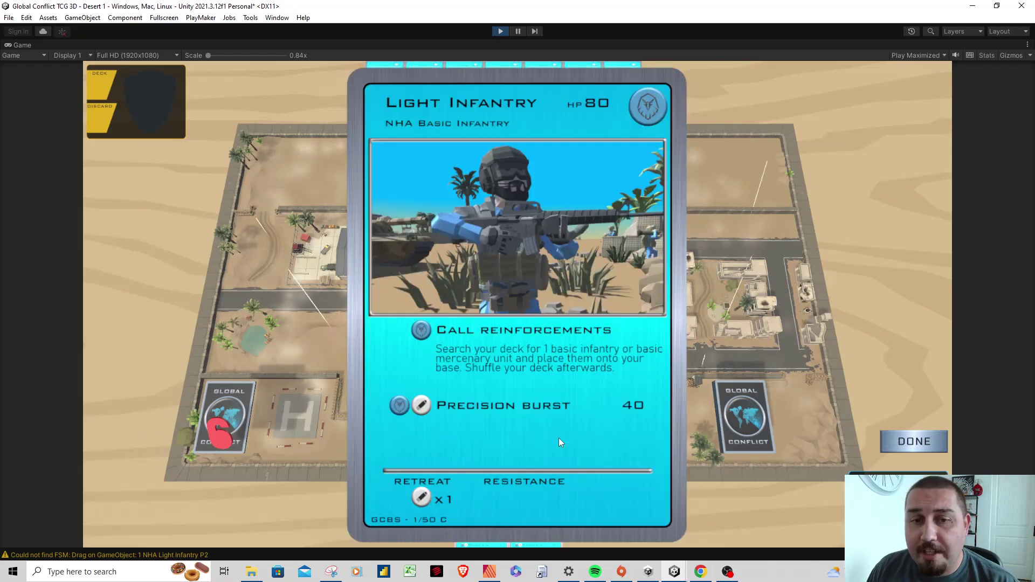
click(566, 436)
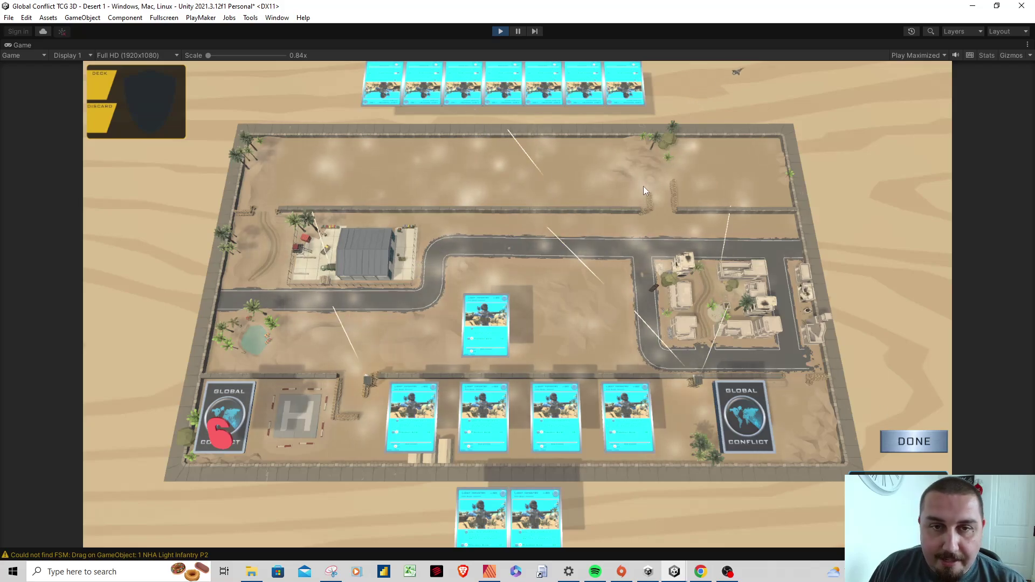
Step: Exit Play mode and collapse the Player 2 Objects, Player 1 Objects and Board and background groups in the scene hierarchy
click(500, 32)
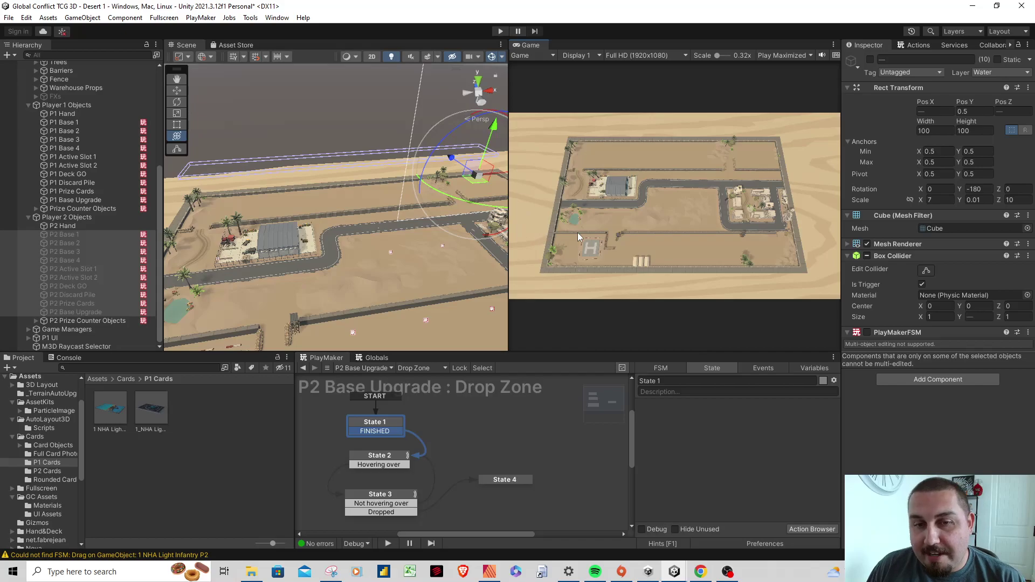
right_drag(395, 251, 429, 202)
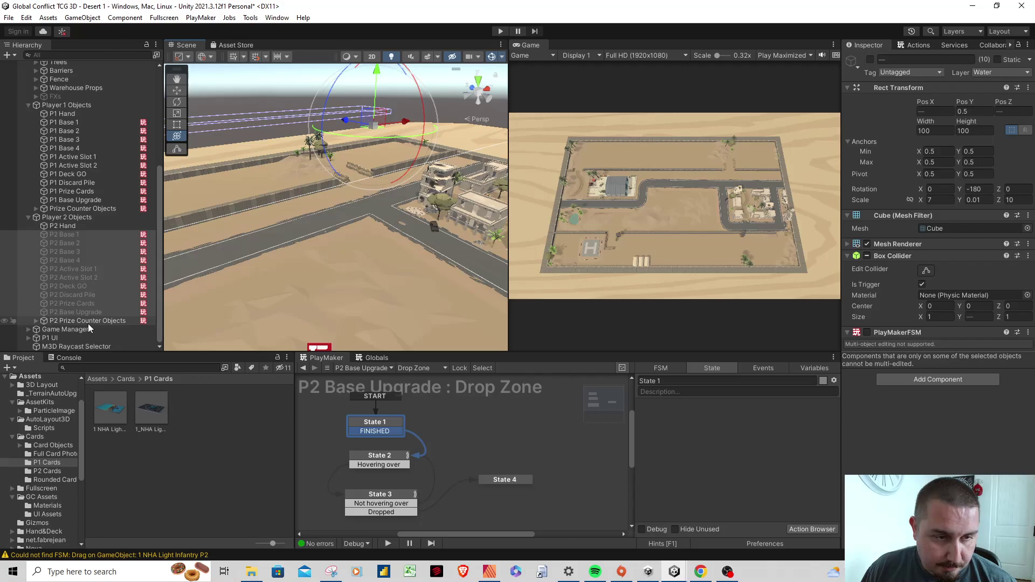
click(27, 217)
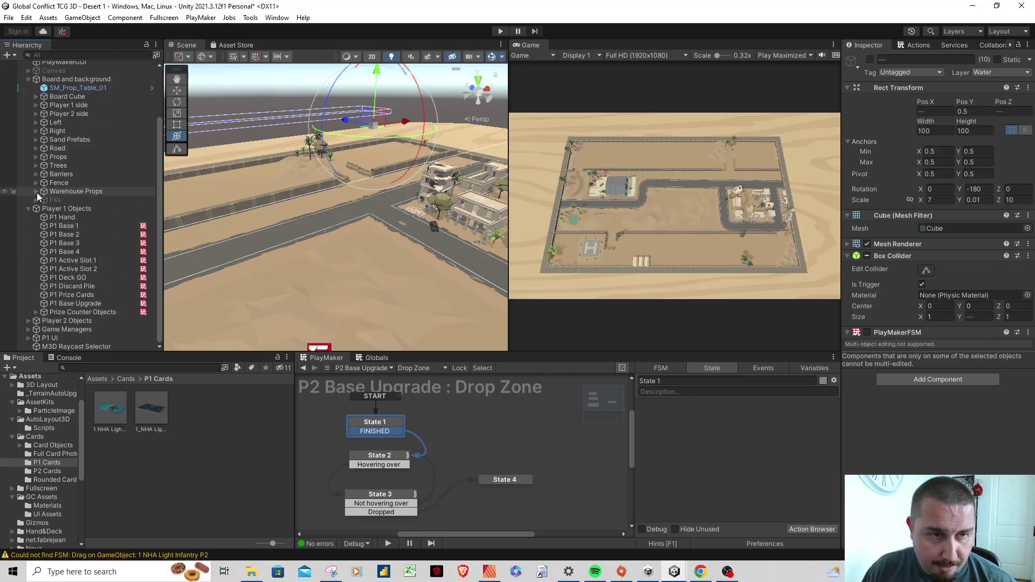
click(28, 209)
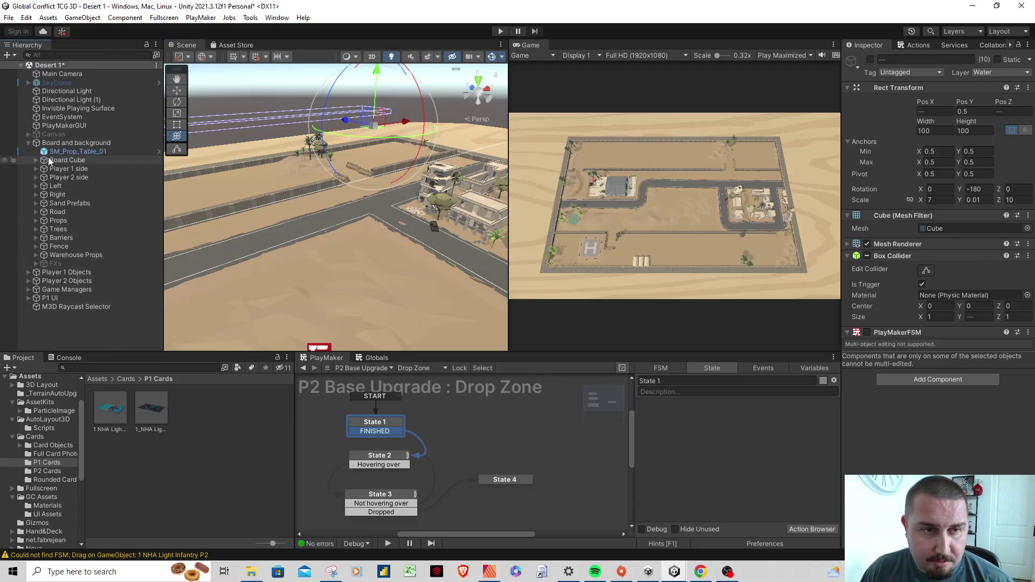
click(28, 143)
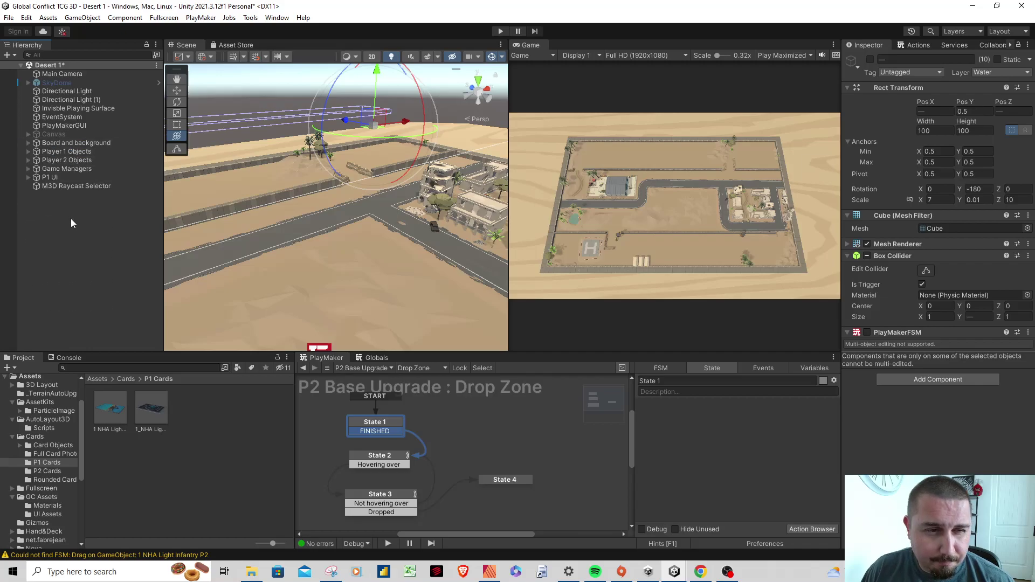
Step: Open the P1 Start Manager FSM of Player 1 Game Managers and enlarge the PlayMaker graph area in height and width
click(28, 169)
click(79, 178)
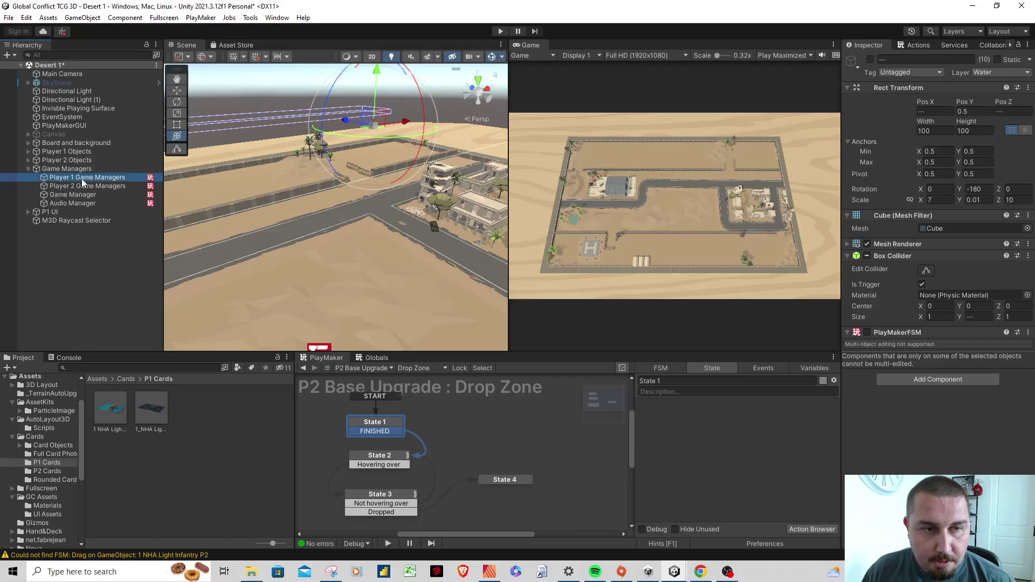
drag(551, 351, 551, 184)
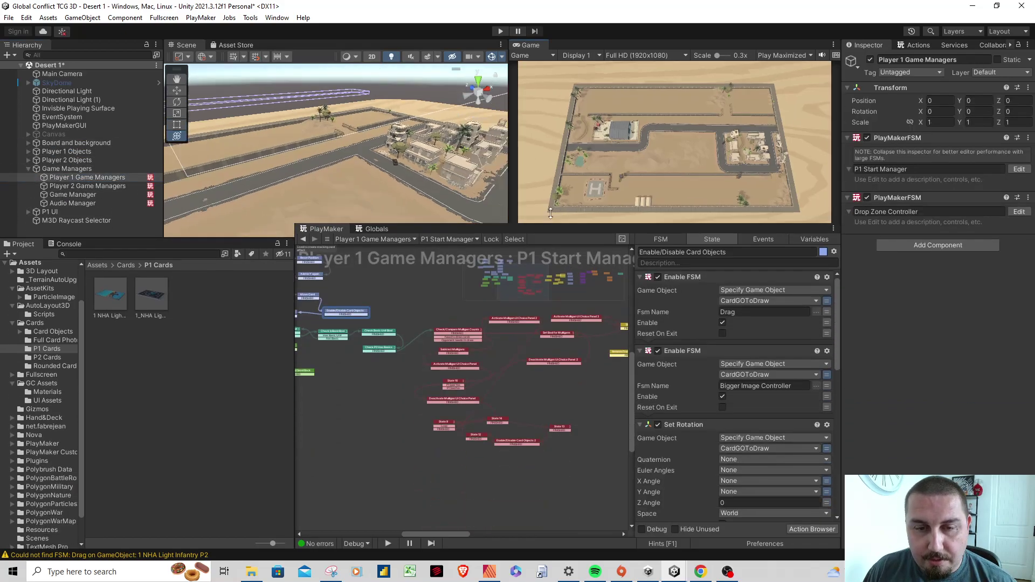
drag(295, 350, 131, 334)
Step: Examine the P1 Start Manager state graph from the card-drawing states through the mulligan states to the final states
drag(392, 533, 340, 535)
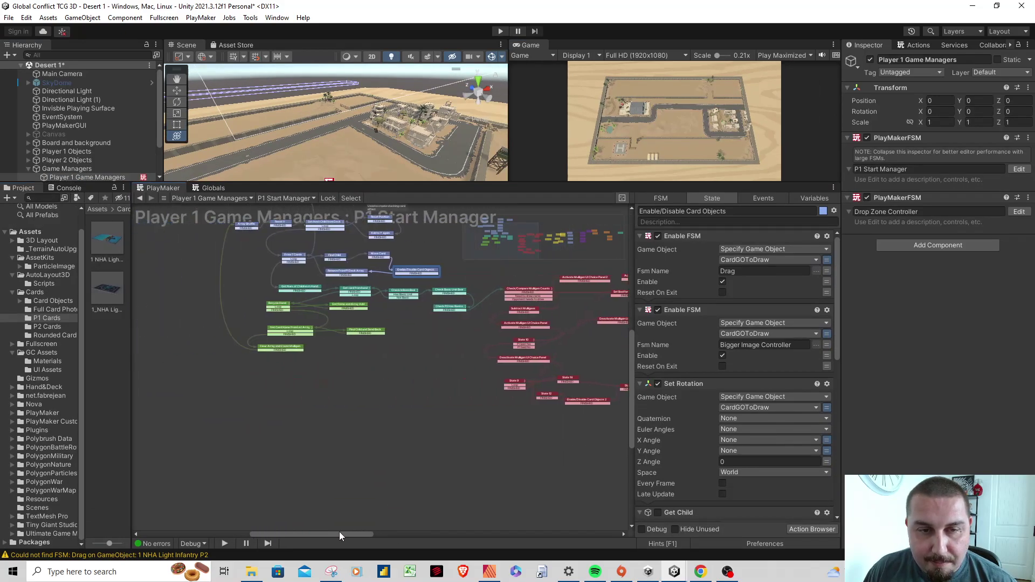
drag(630, 416, 627, 398)
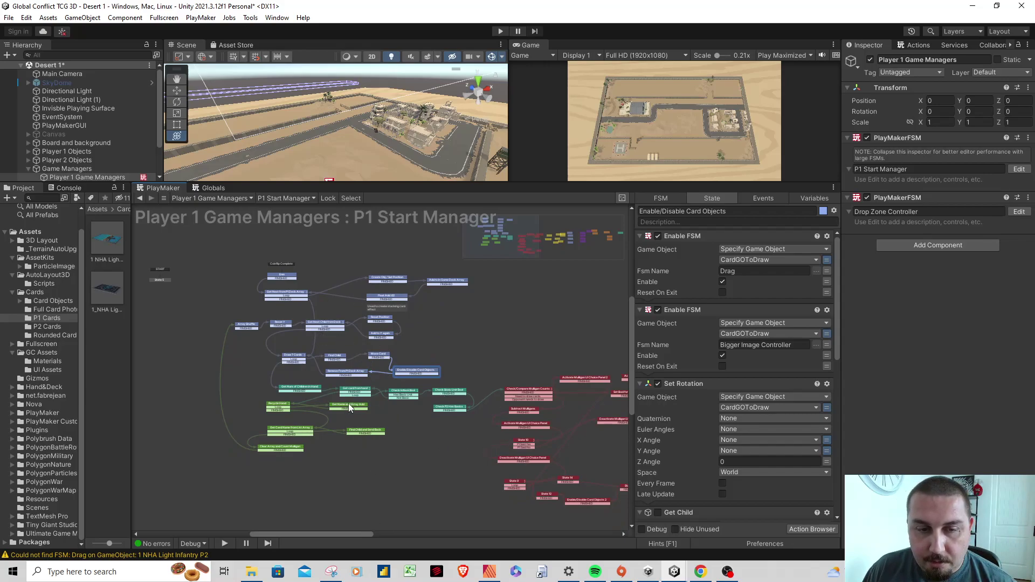
drag(367, 533, 472, 533)
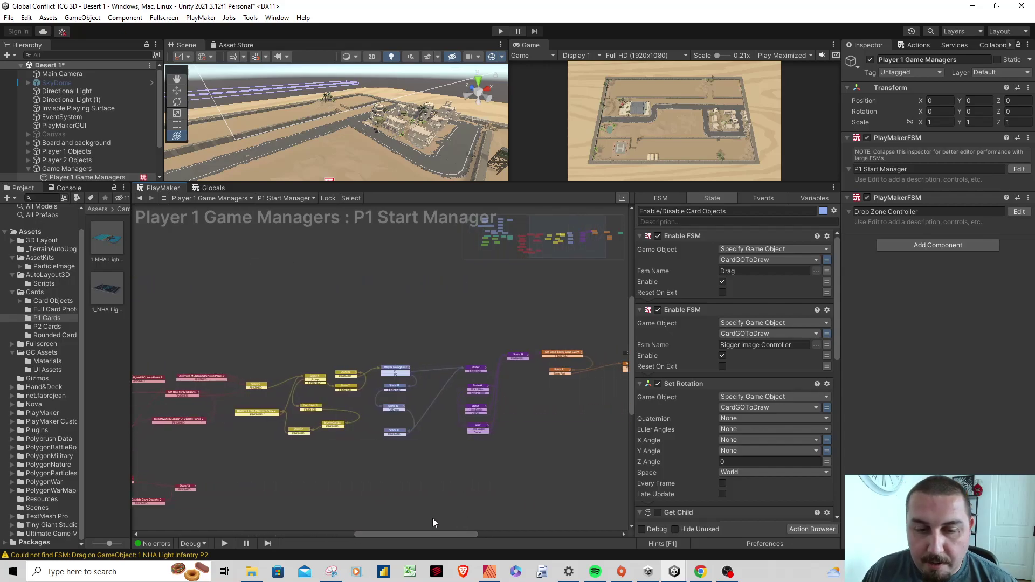
drag(426, 535, 469, 533)
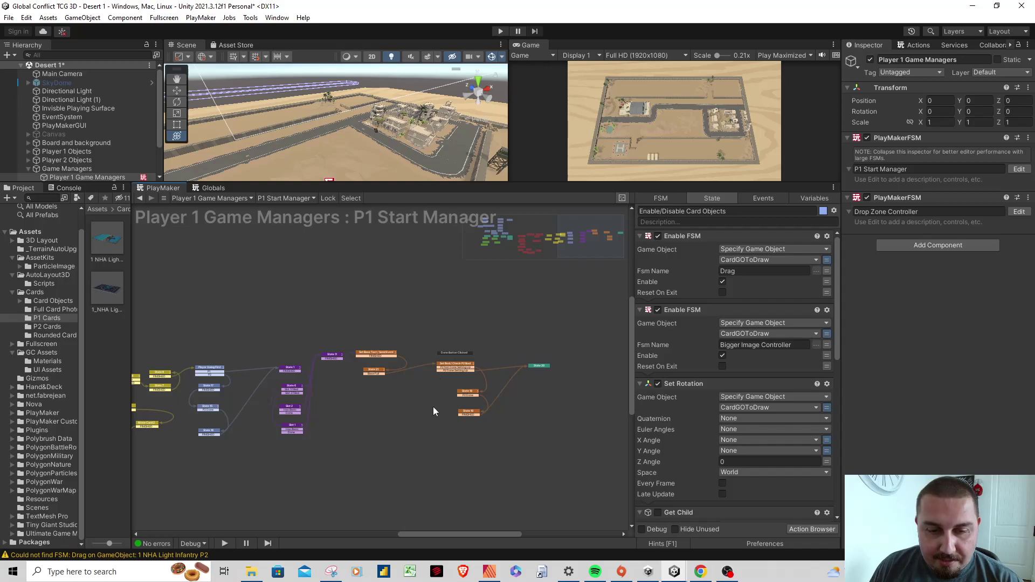
drag(464, 534, 324, 534)
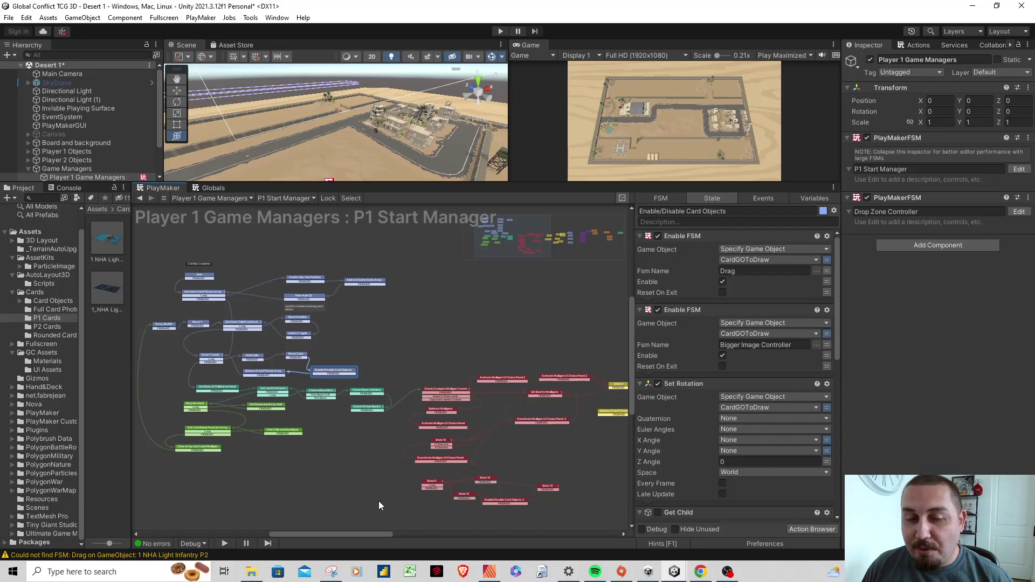
drag(370, 536, 391, 535)
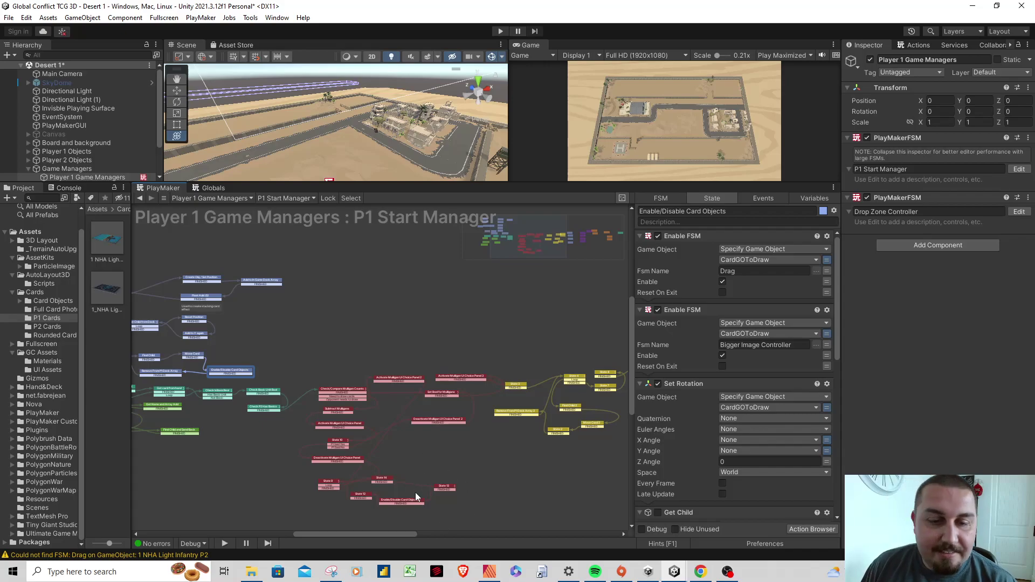
drag(399, 536, 425, 530)
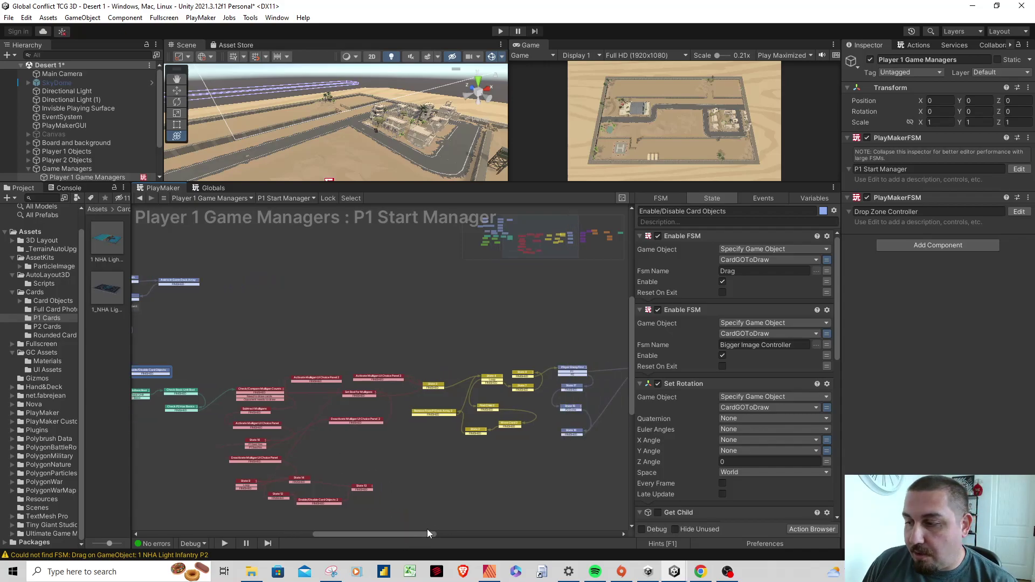